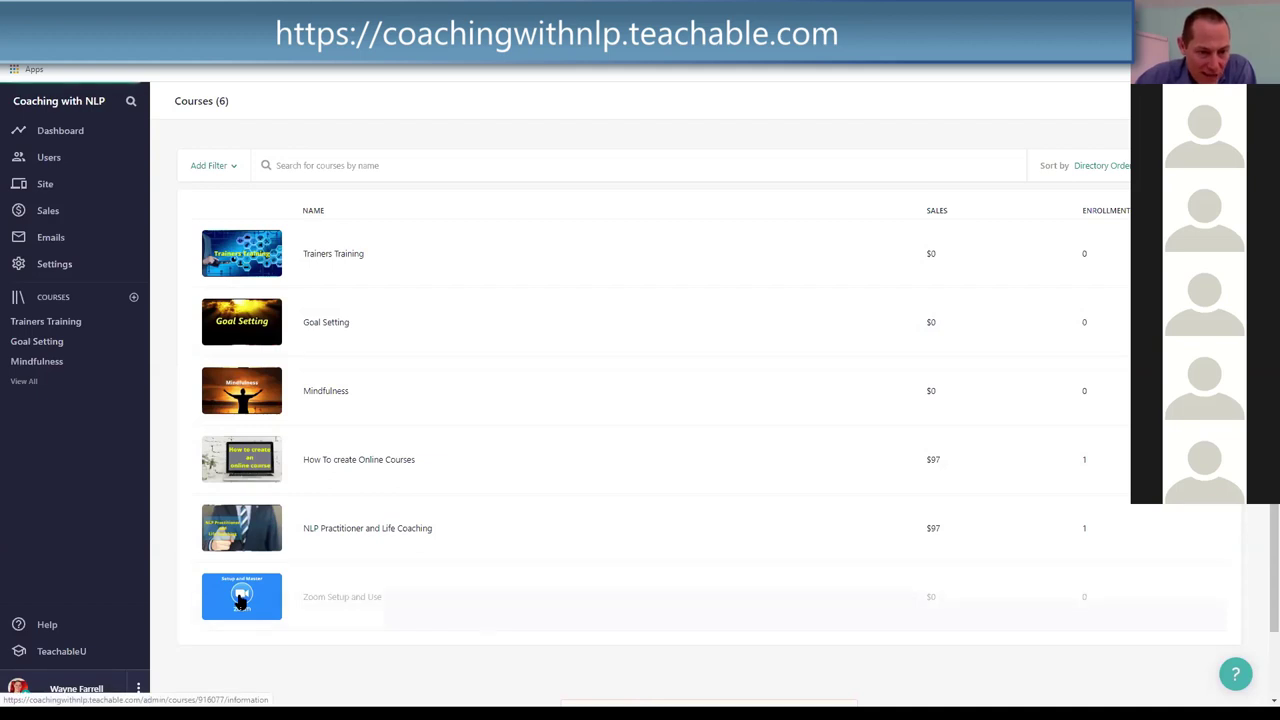
Step: Open the Zoom Setup and Use course and review its information page, including details, branding, compliance and default page settings
left_click(241, 600)
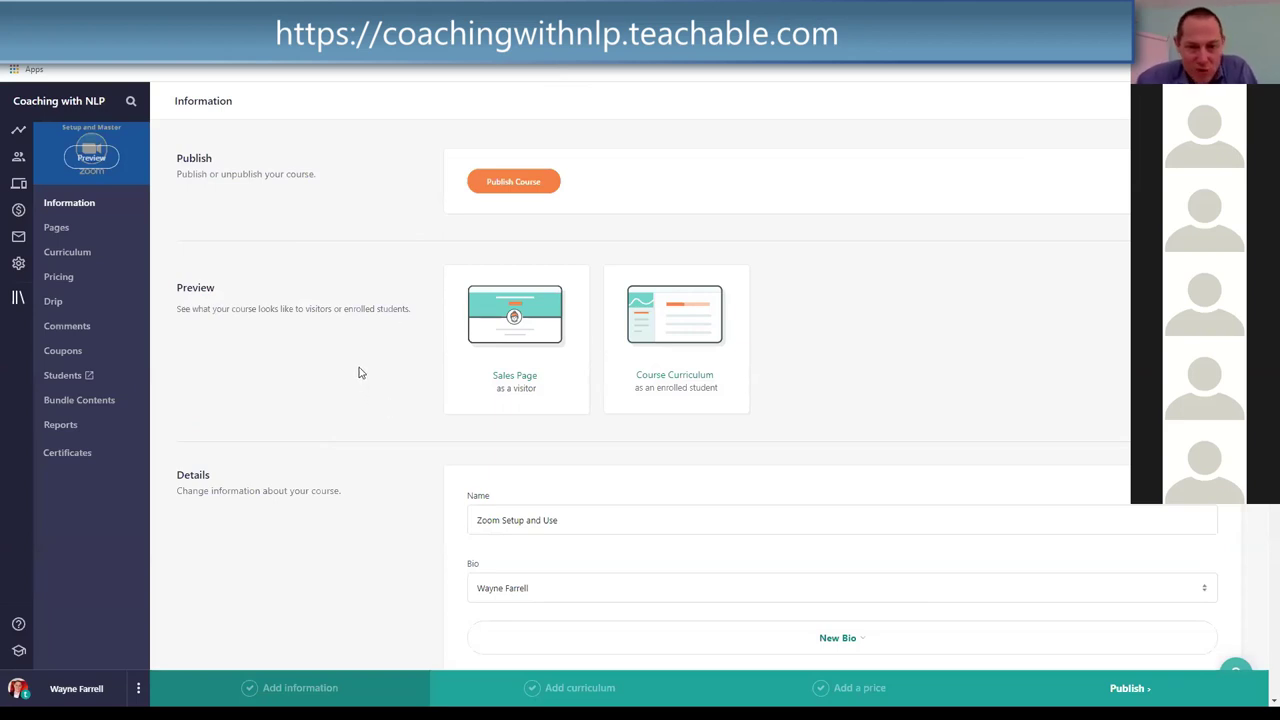
scroll(360, 373, "down", 6)
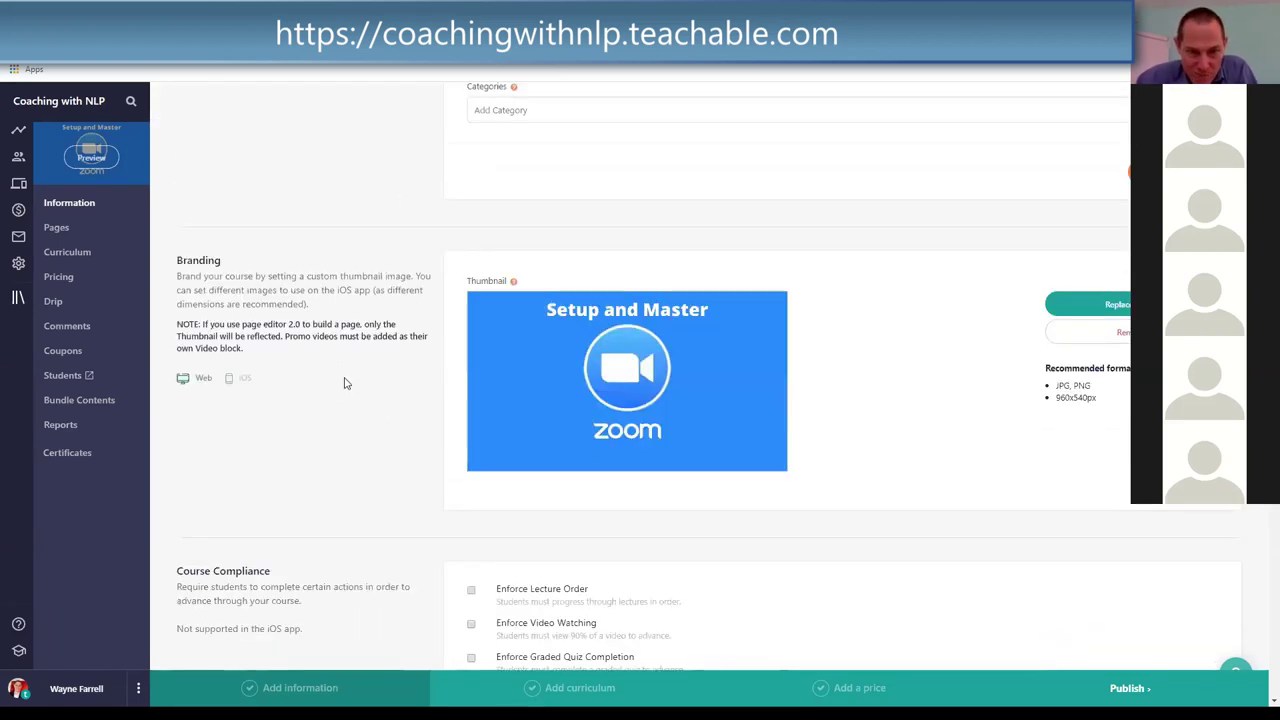
scroll(351, 420, "down", 3)
scroll(360, 395, "down", 3)
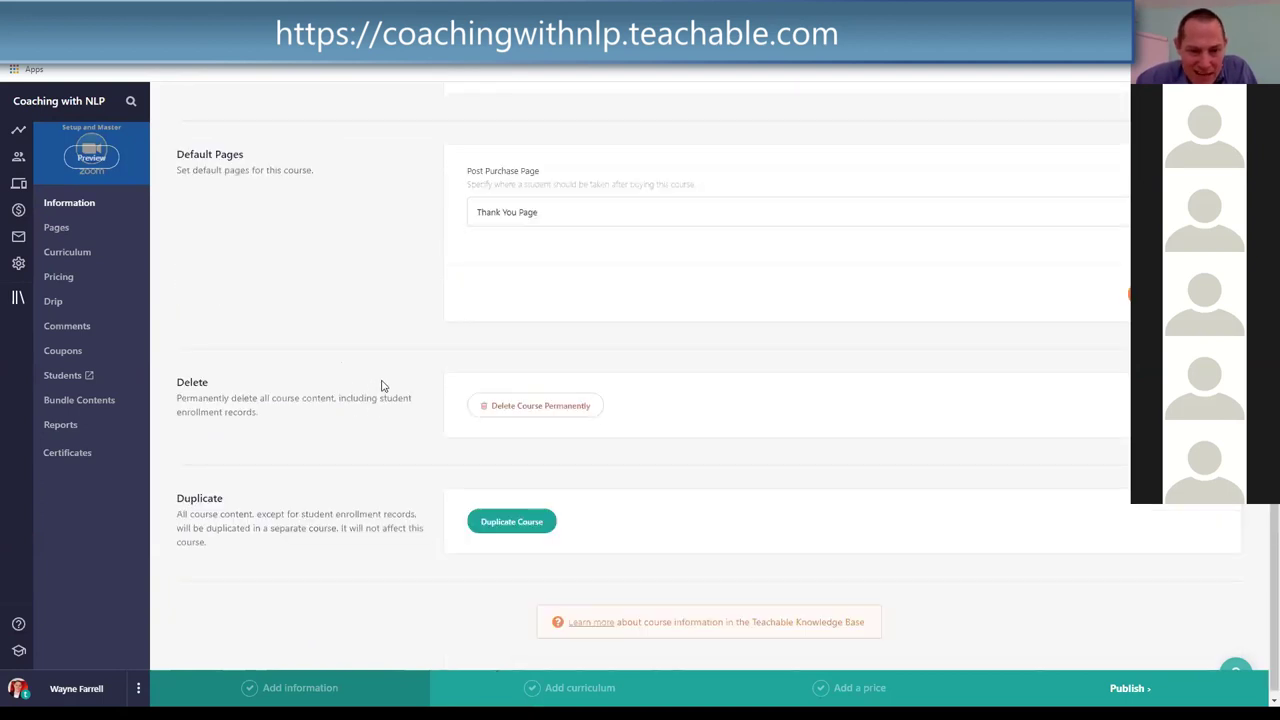
scroll(376, 366, "up", 2)
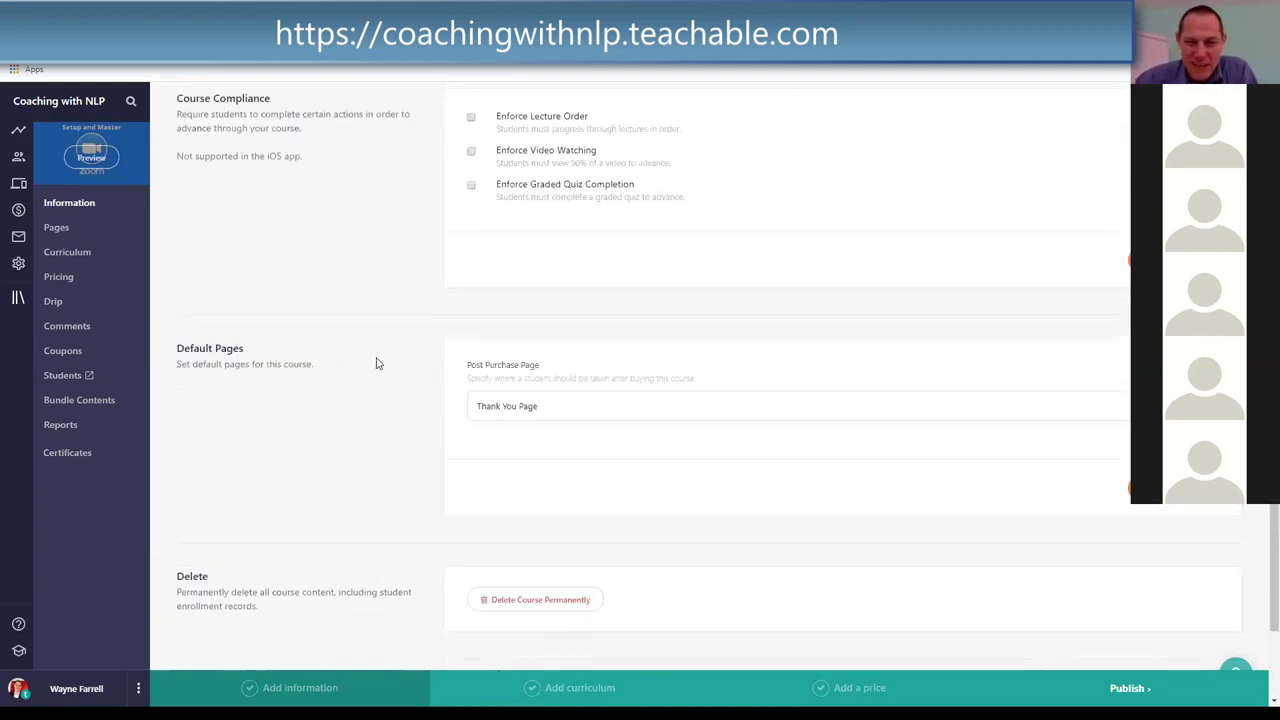
scroll(377, 363, "up", 4)
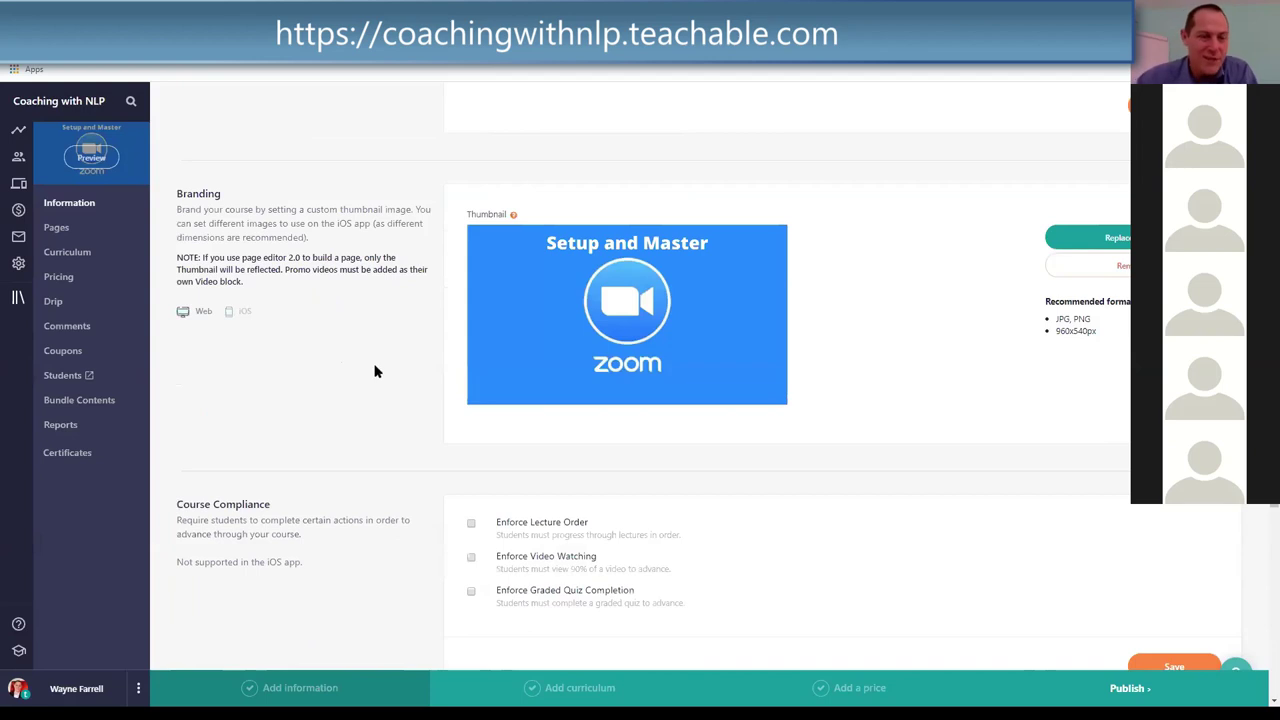
scroll(376, 372, "up", 5)
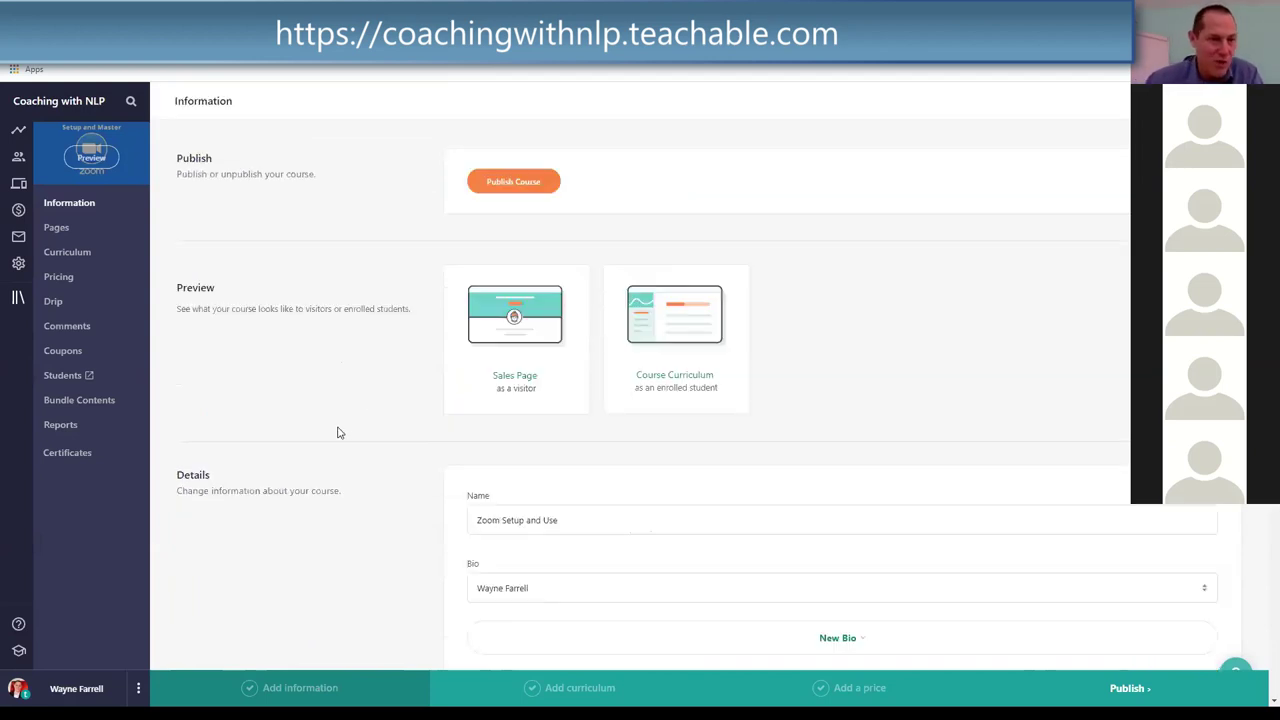
Step: Look through the Zoom course's sales page, from the banner and text blocks to the course curriculum
left_click(91, 157)
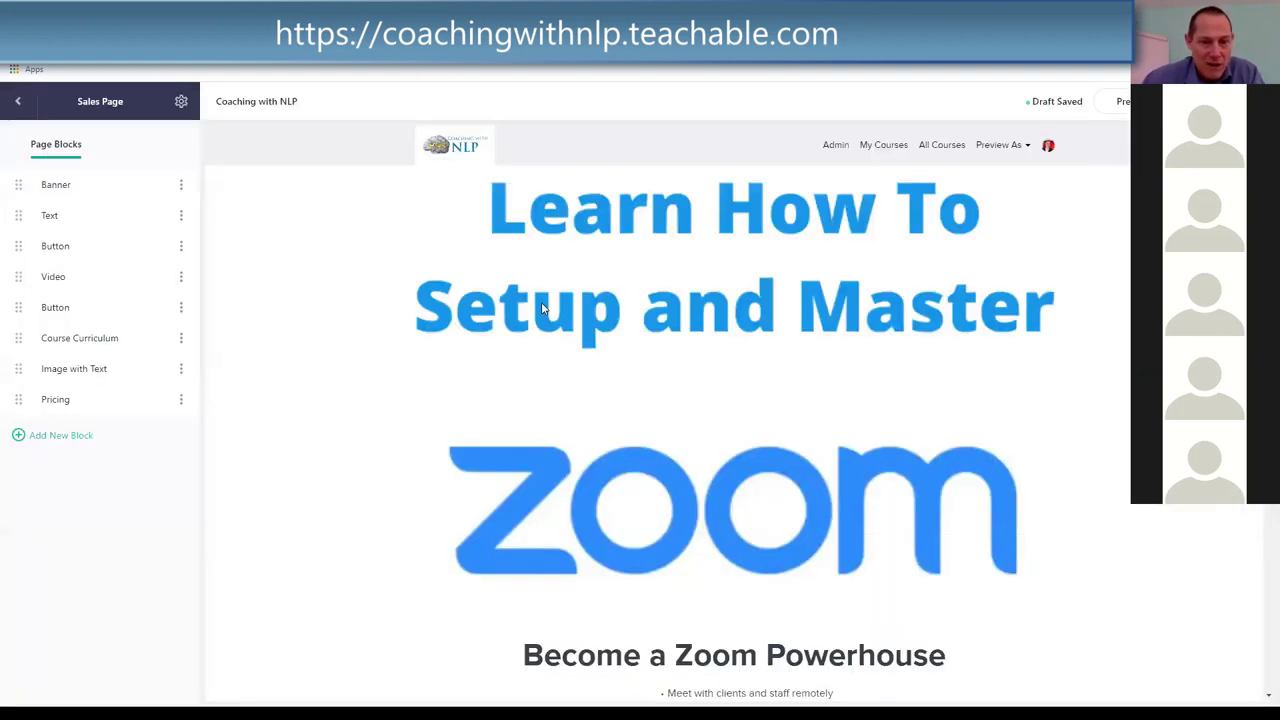
scroll(601, 303, "down", 3)
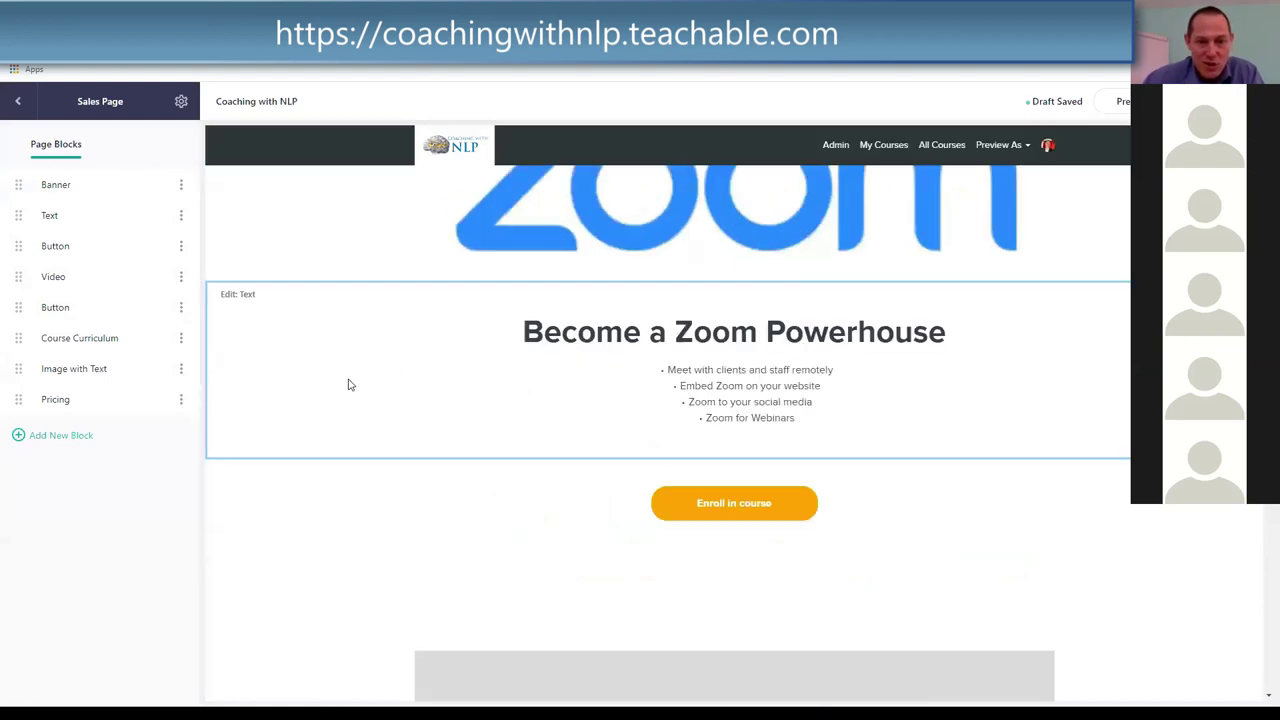
scroll(348, 385, "down", 3)
scroll(350, 392, "down", 5)
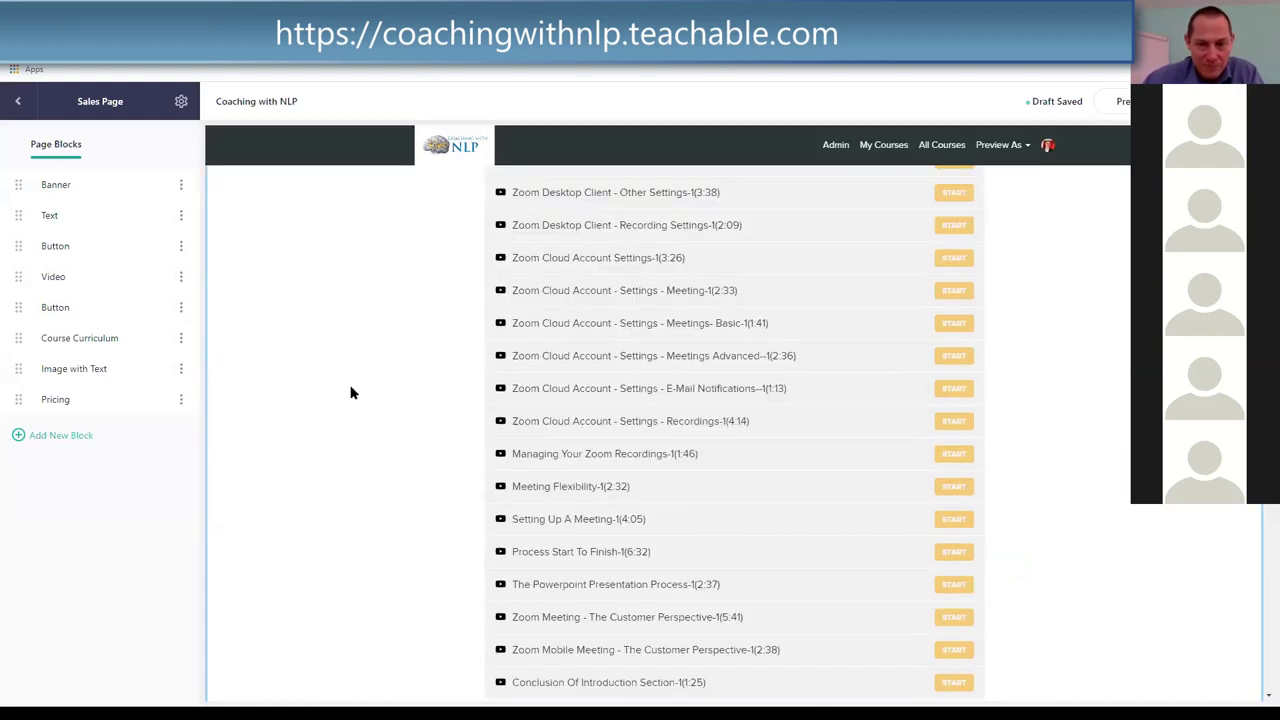
scroll(358, 405, "down", 6)
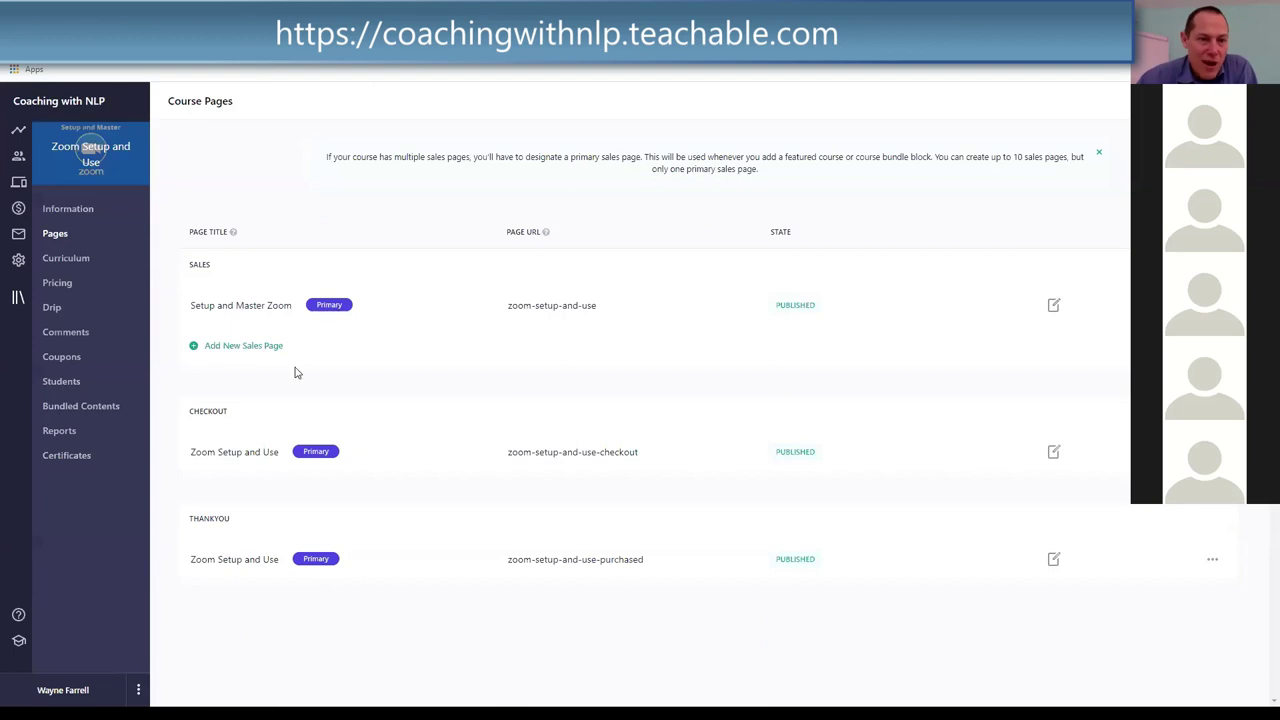
Step: Review the Zoom course's curriculum sections and pricing plan, ending back on its course pages
left_click(69, 259)
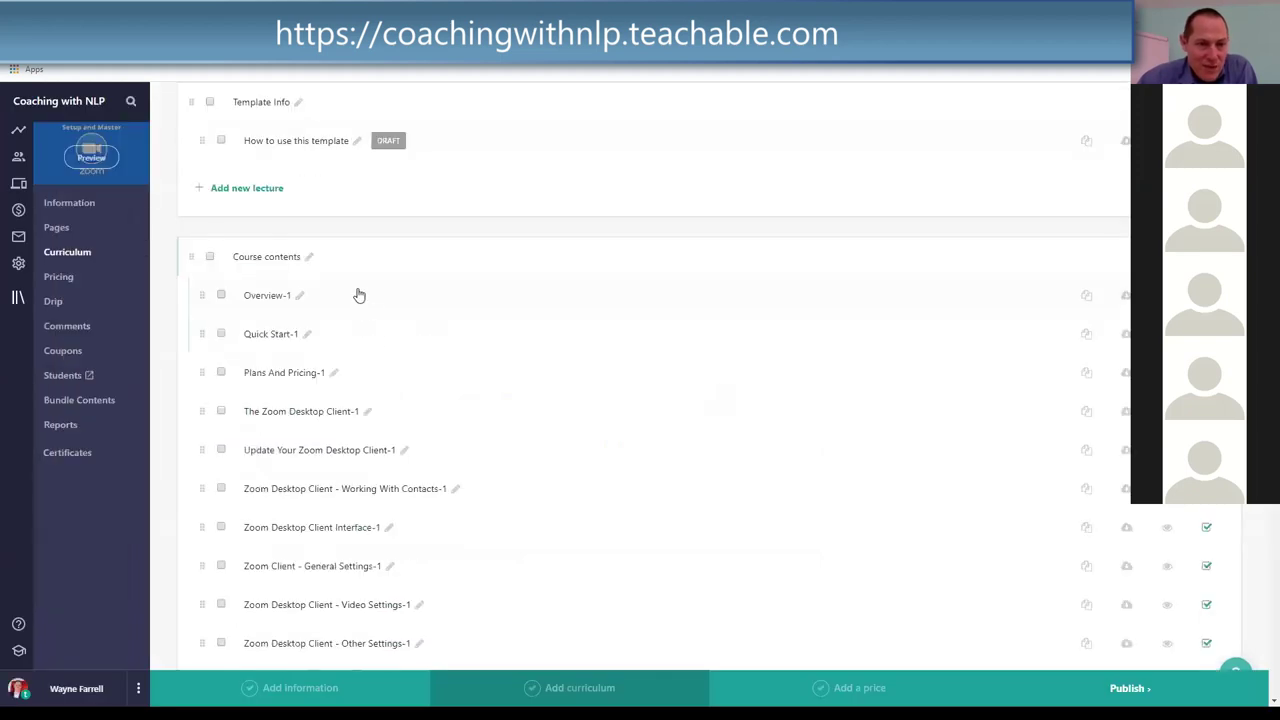
scroll(300, 257, "down", 5)
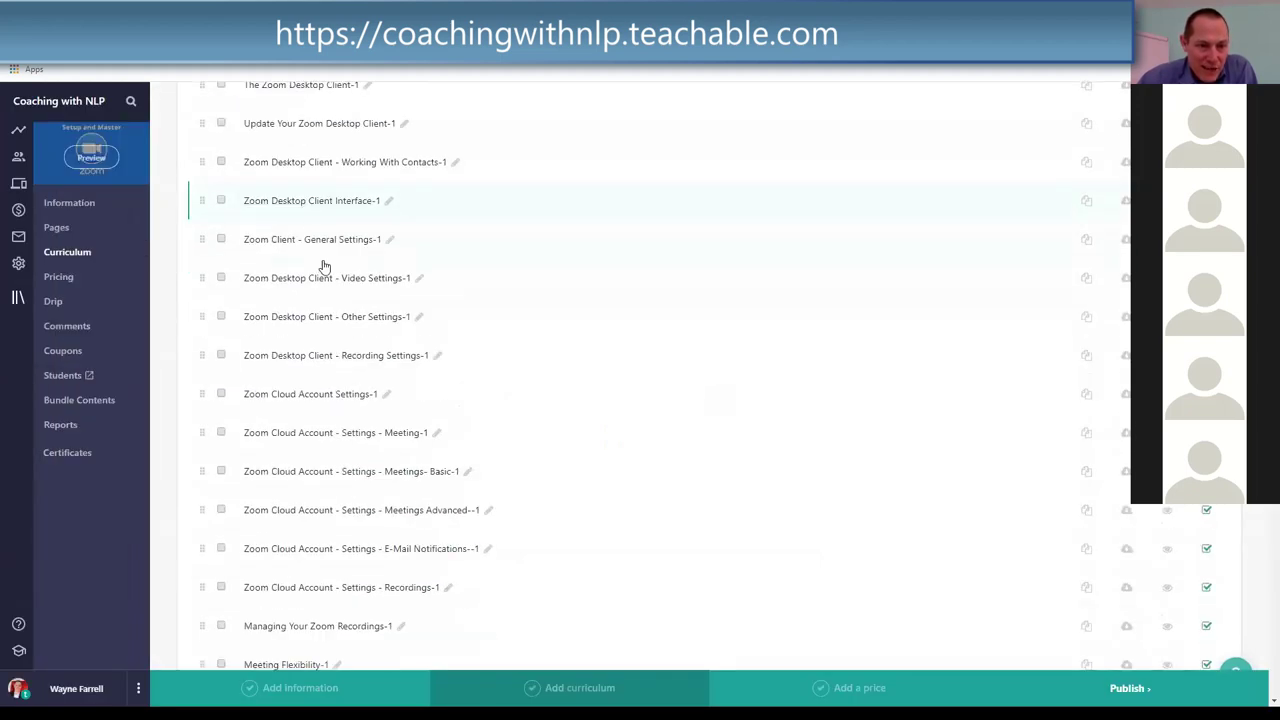
scroll(323, 270, "down", 6)
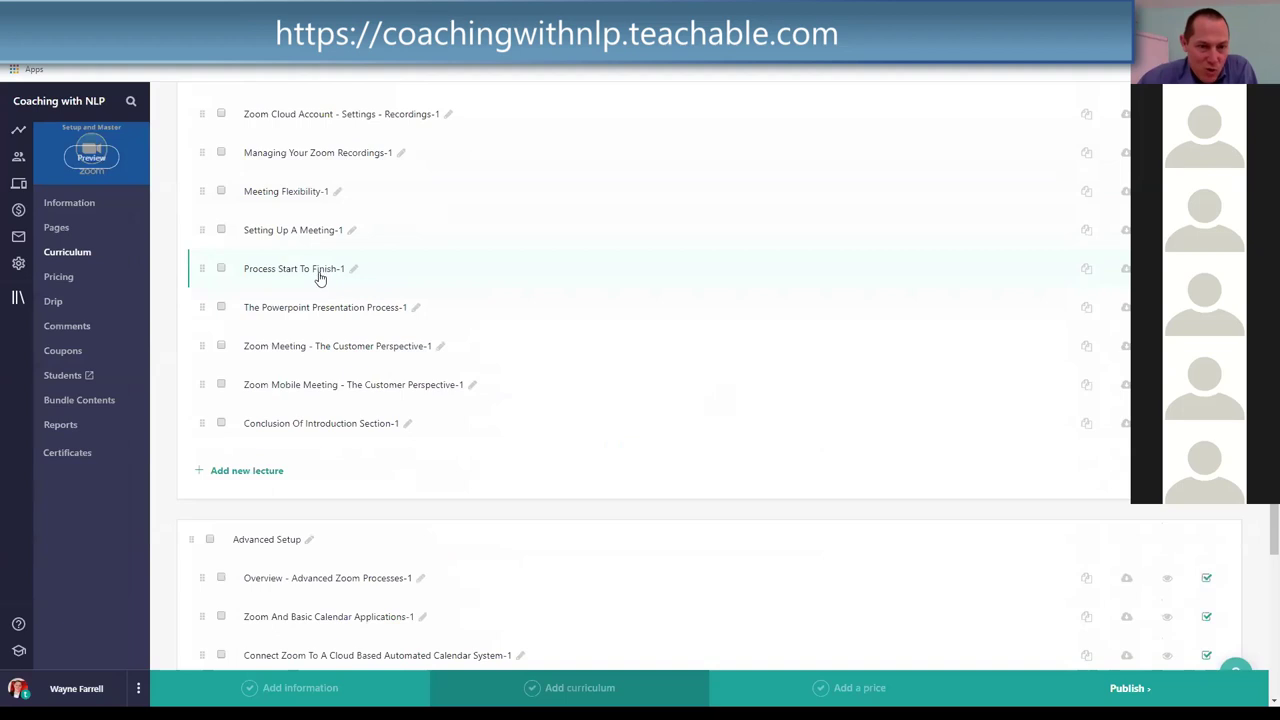
scroll(320, 280, "down", 1)
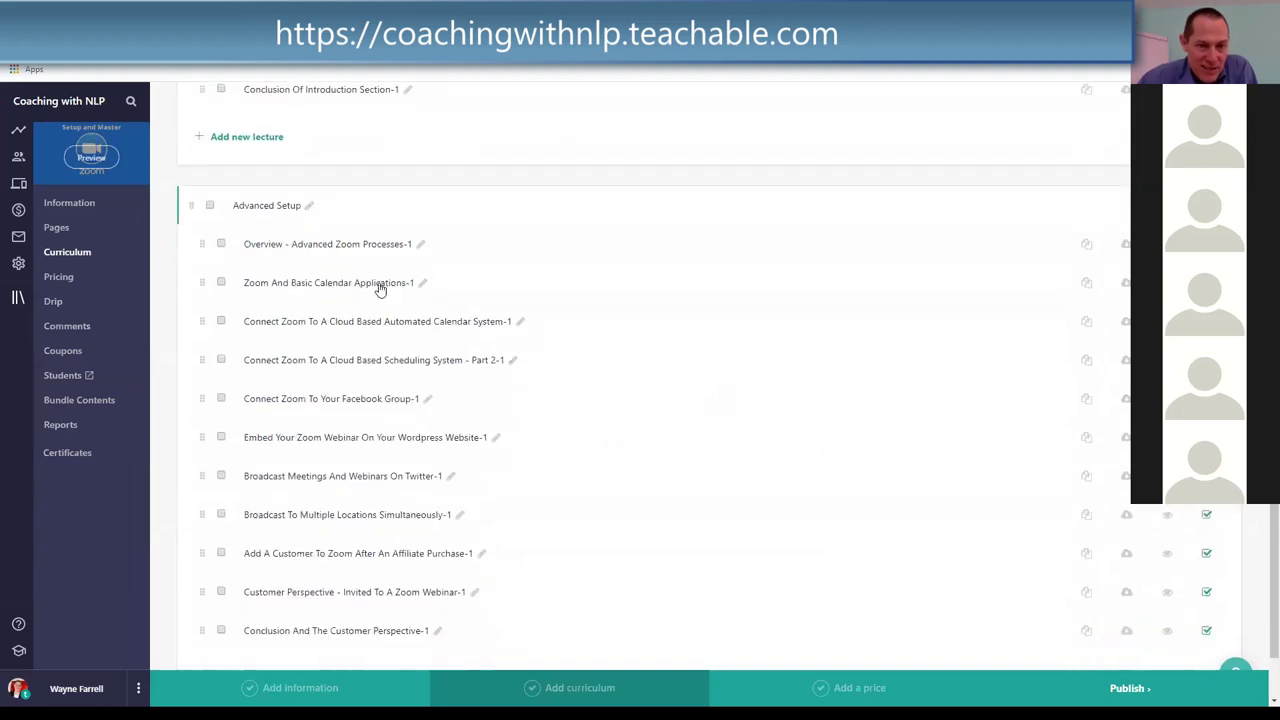
scroll(435, 533, "down", 1)
scroll(425, 455, "up", 6)
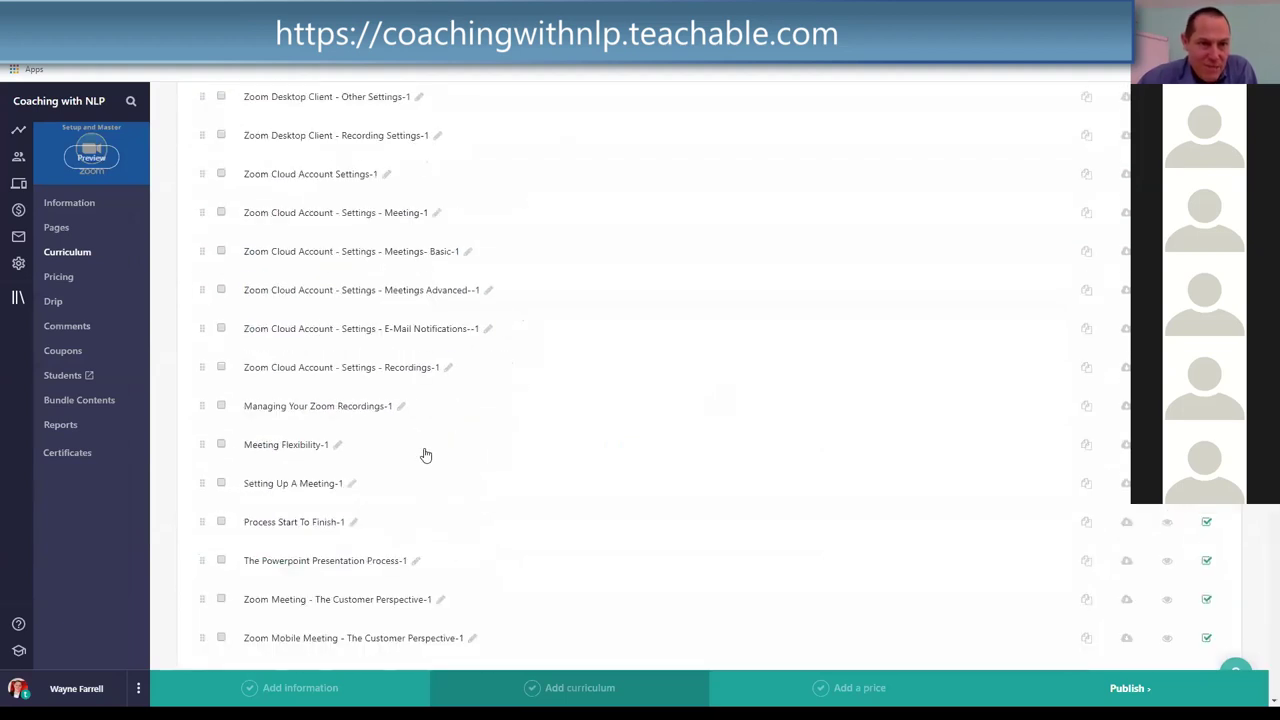
scroll(425, 455, "up", 6)
left_click(60, 279)
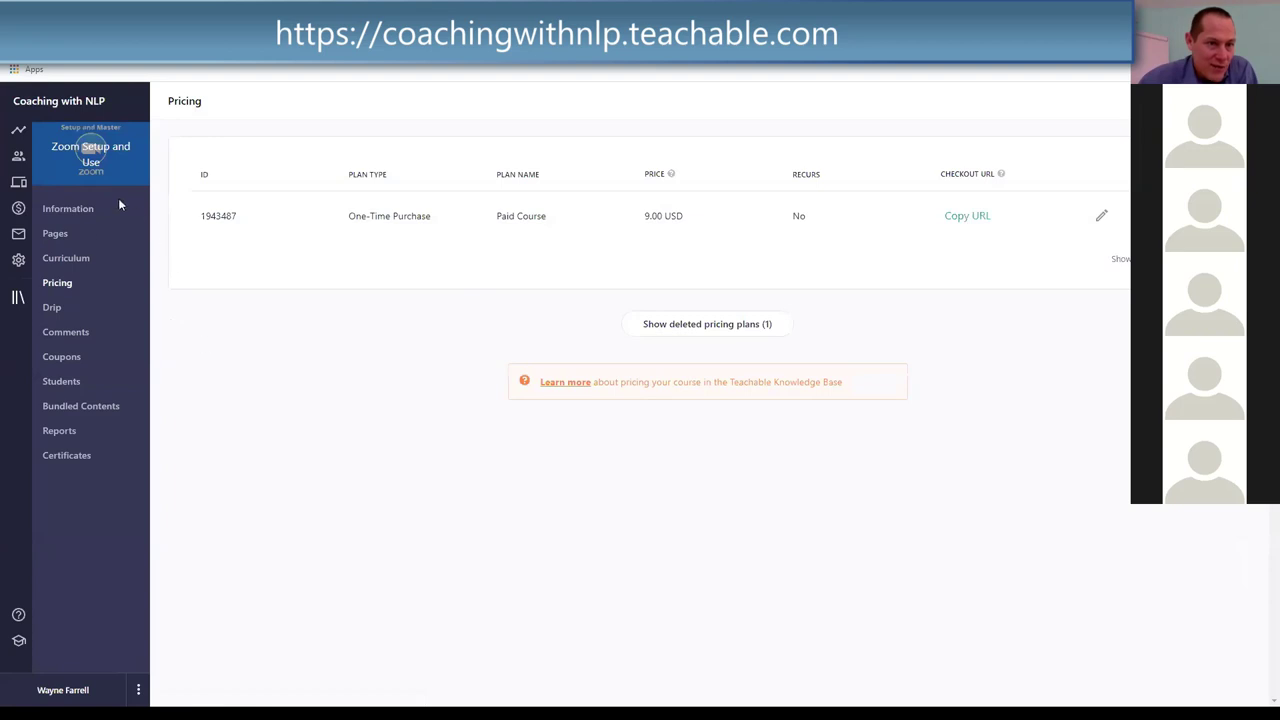
left_click(57, 235)
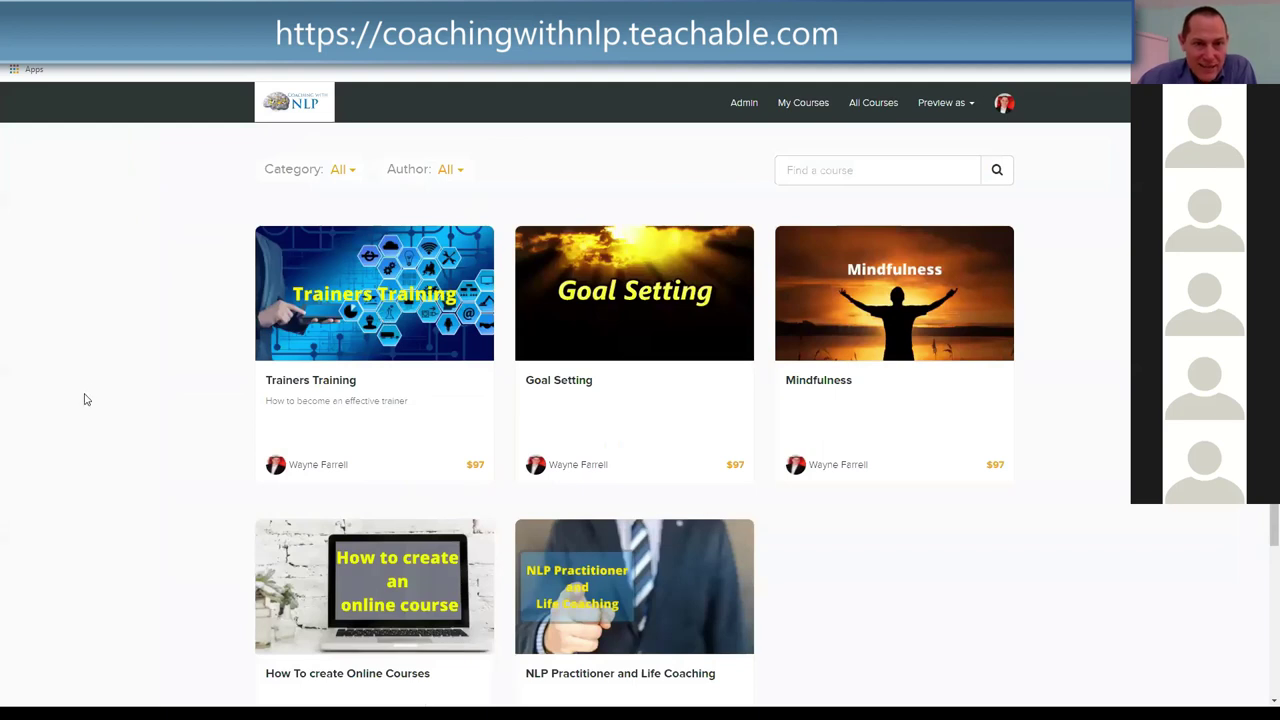
Step: Open the Trainers Training course's public page and examine its banner, promo video and curriculum modules
left_click(285, 368)
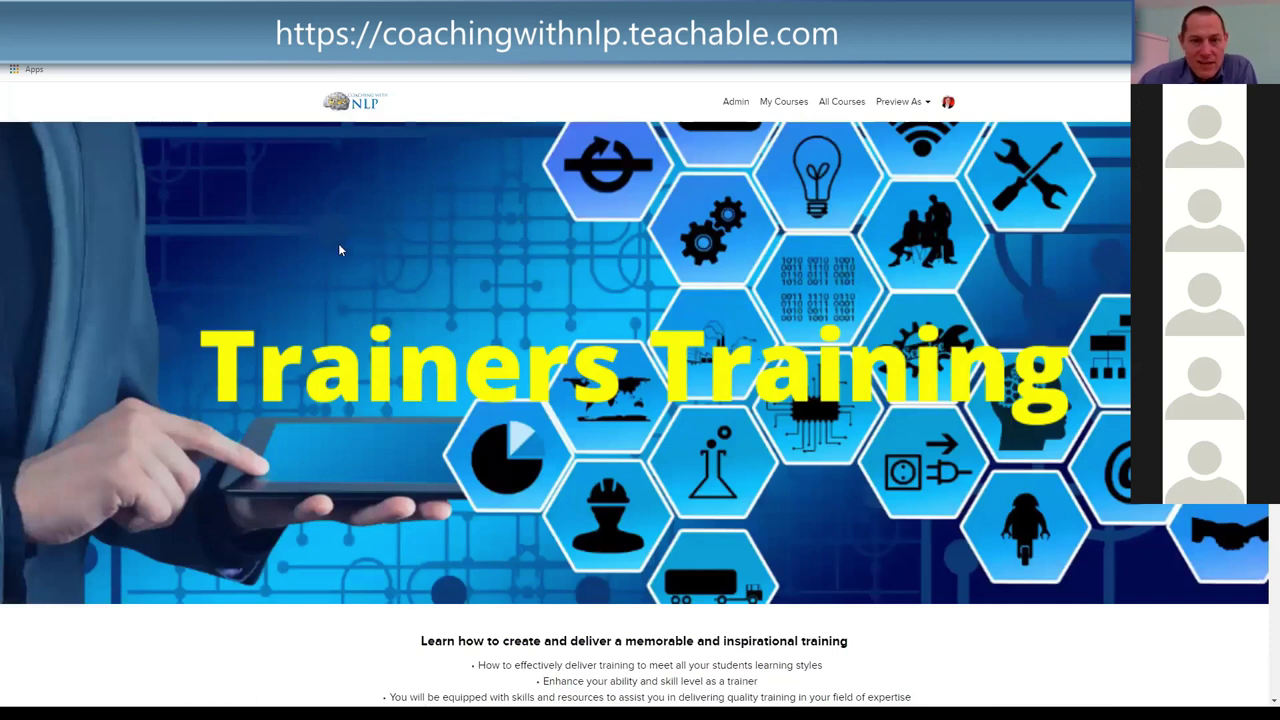
scroll(337, 262, "down", 5)
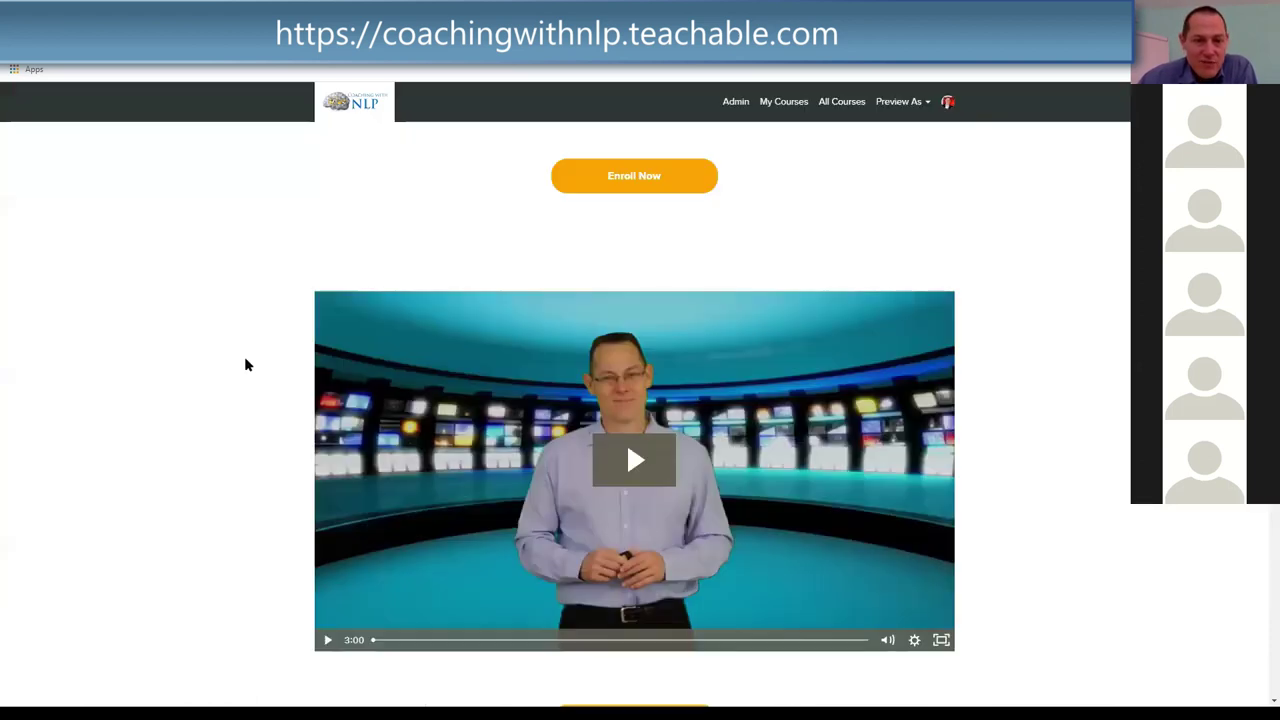
scroll(252, 358, "down", 2)
scroll(493, 357, "down", 4)
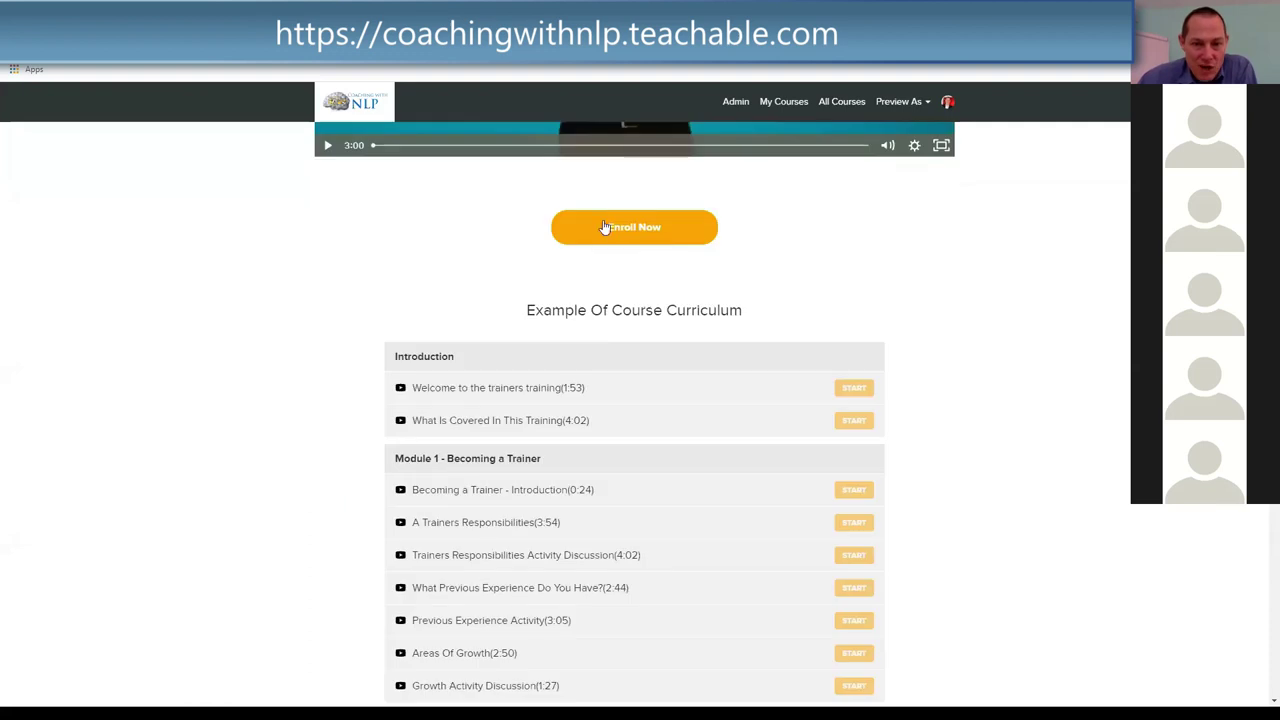
scroll(344, 291, "down", 2)
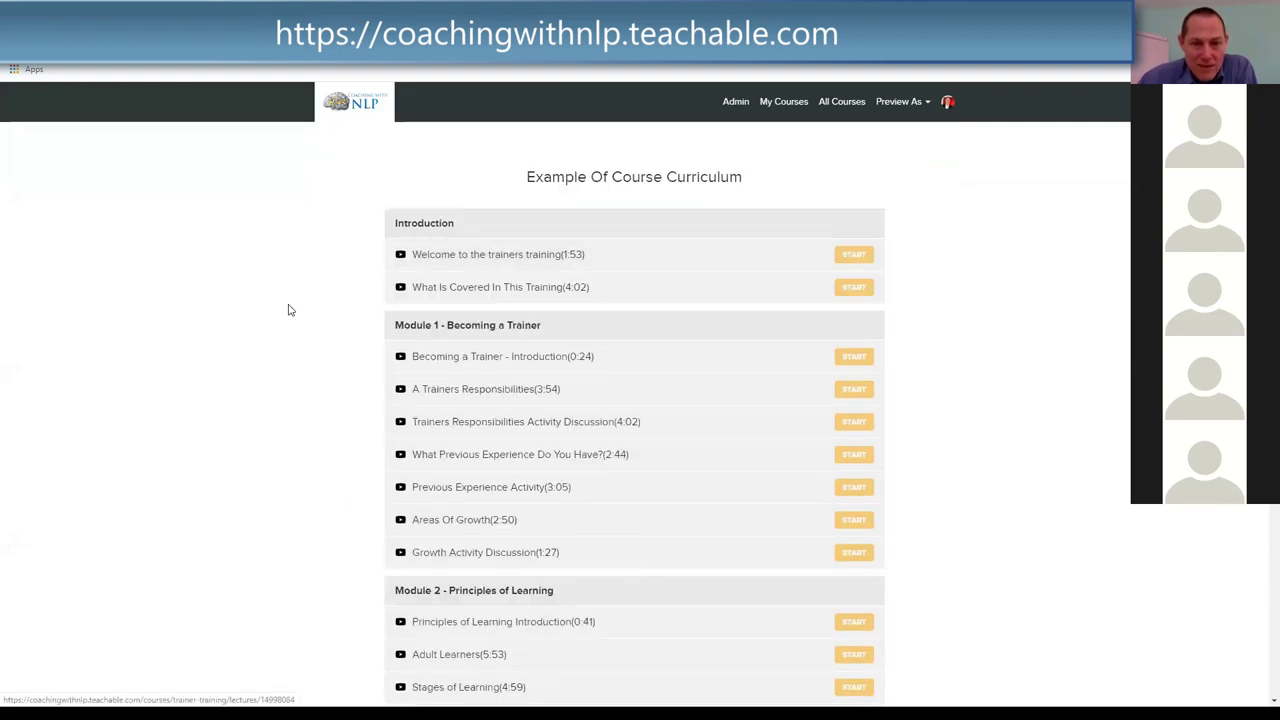
scroll(289, 306, "down", 2)
scroll(297, 303, "down", 2)
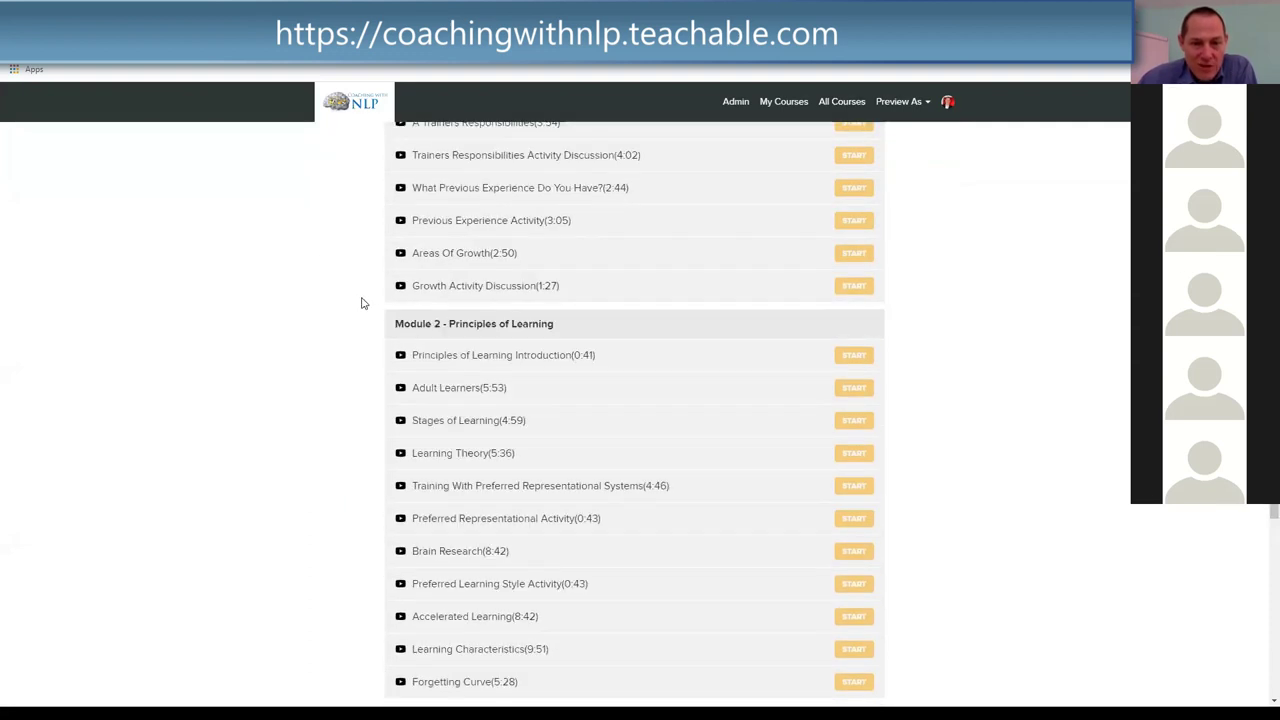
scroll(606, 357, "down", 4)
scroll(254, 346, "down", 5)
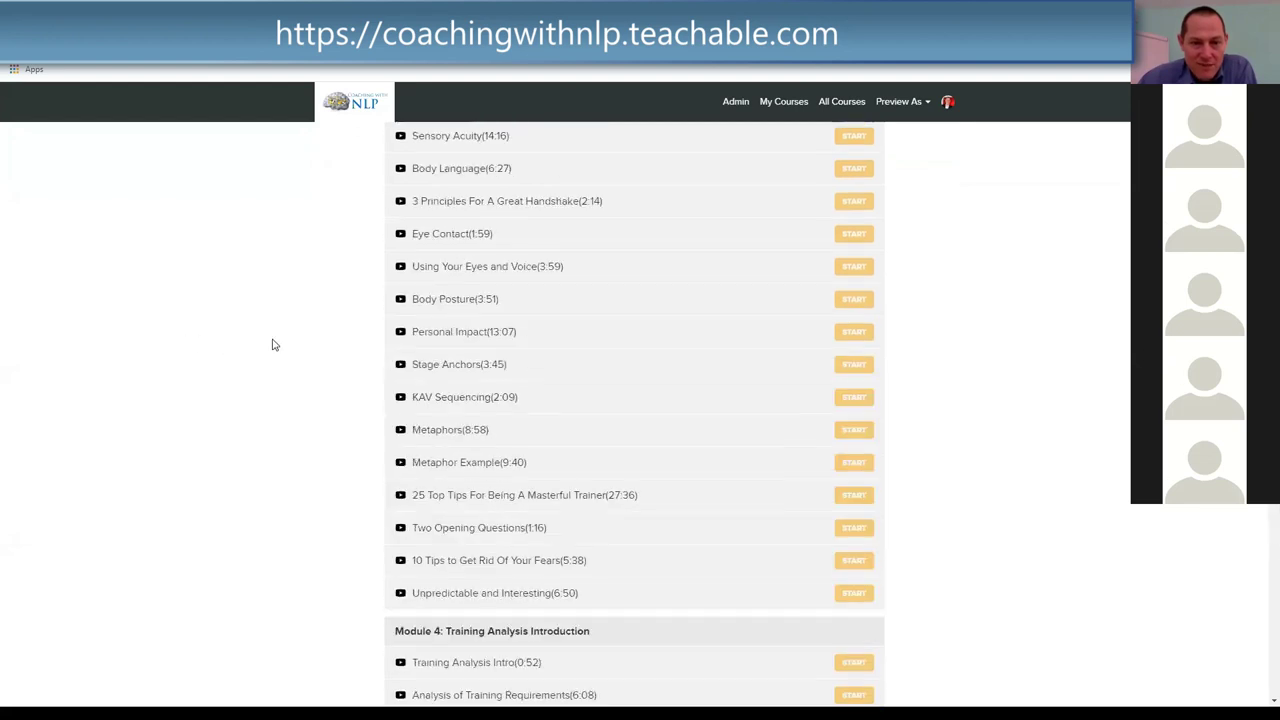
scroll(400, 372, "down", 10)
scroll(409, 376, "down", 4)
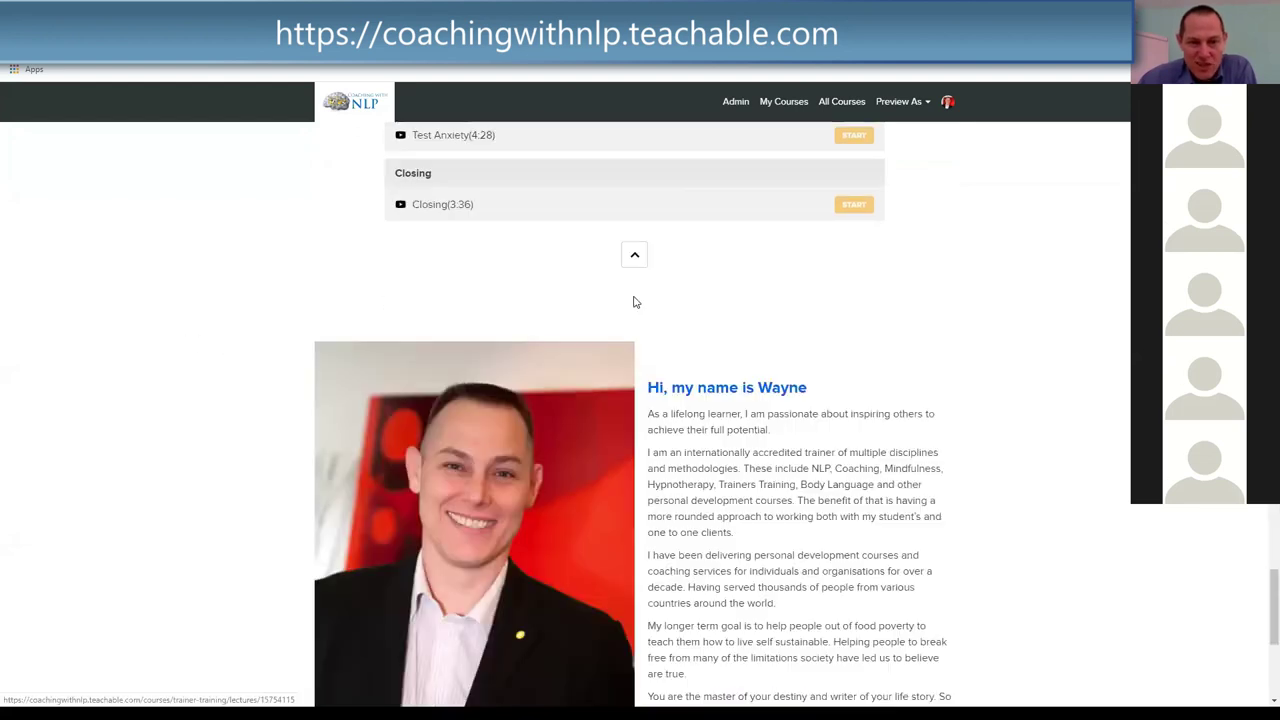
Step: Examine the instructor bio and pricing section of the Trainers Training page
scroll(258, 387, "down", 3)
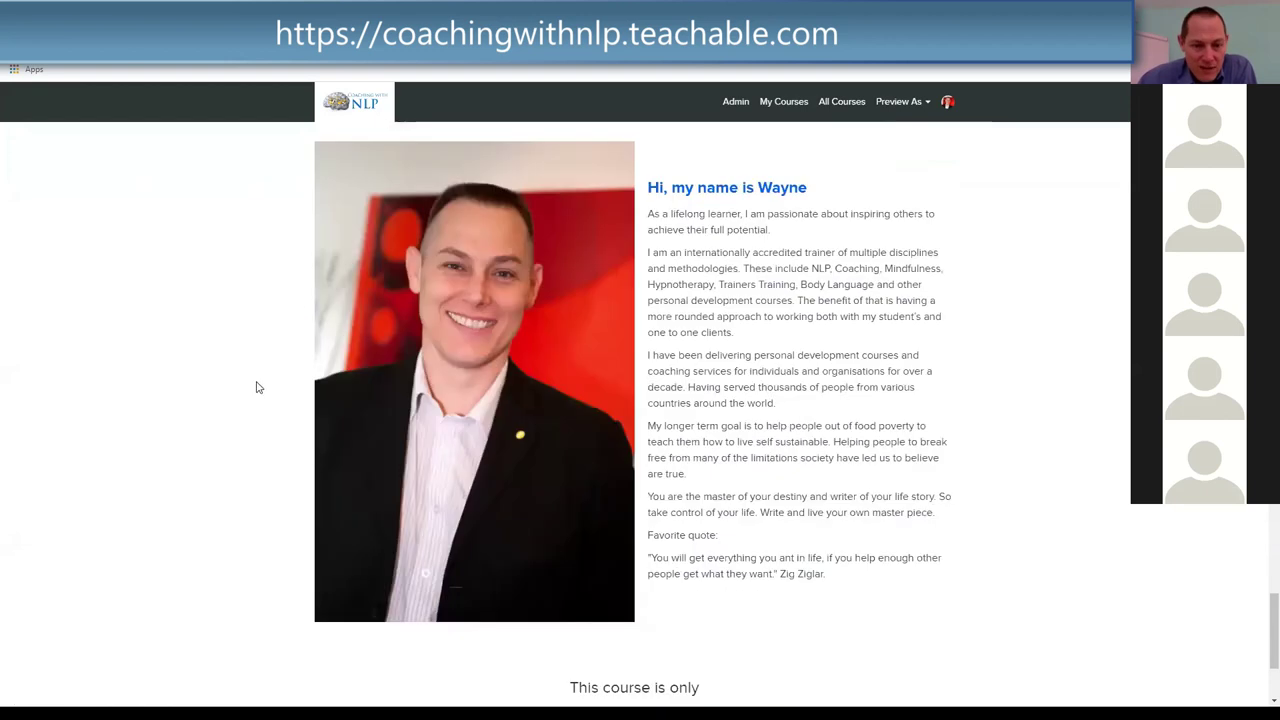
scroll(393, 528, "down", 2)
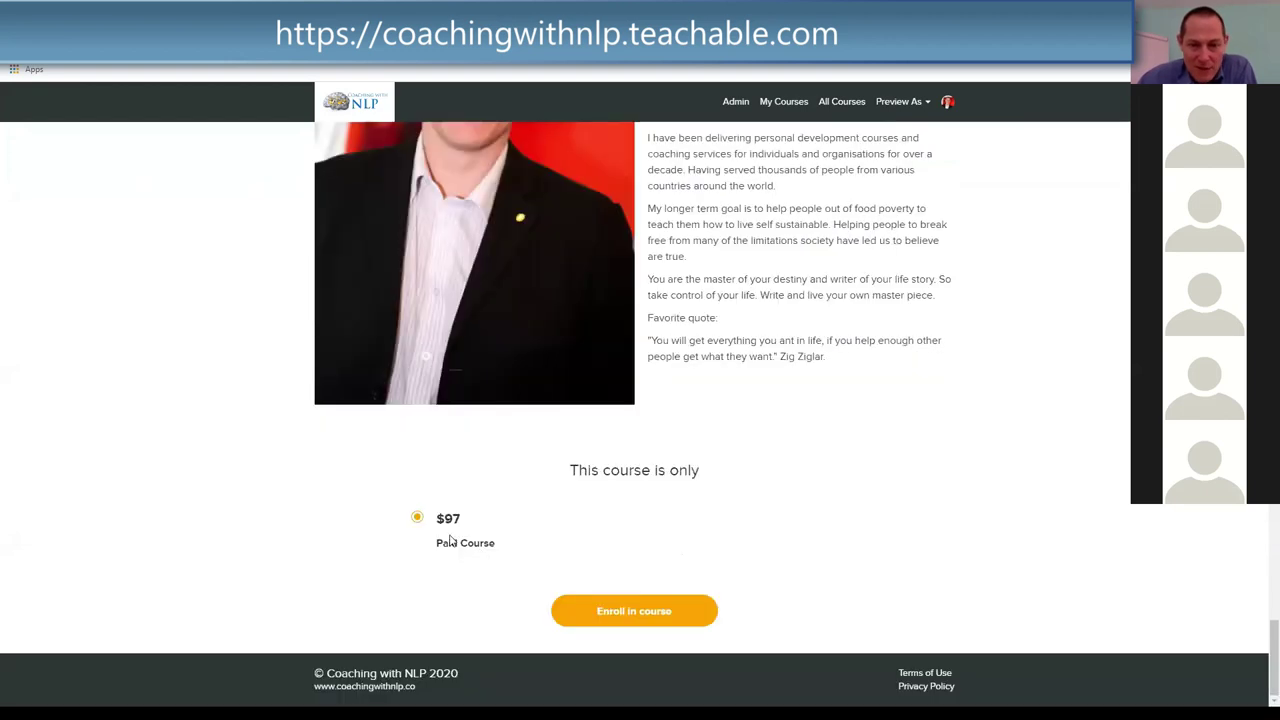
scroll(230, 384, "up", 6)
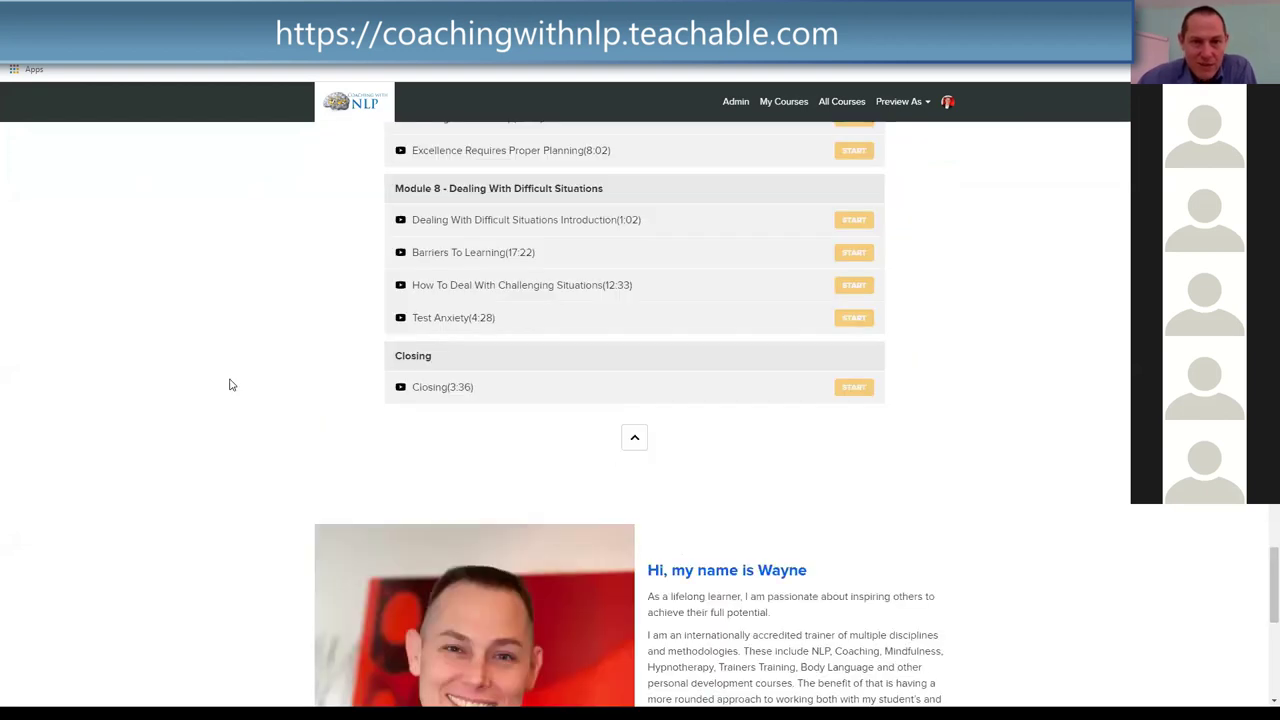
scroll(214, 368, "up", 10)
Step: Return to the Zoom course's pages, open the Setup and Master Zoom sales page for editing and view its Banner block's content
key("ctrl+Tab")
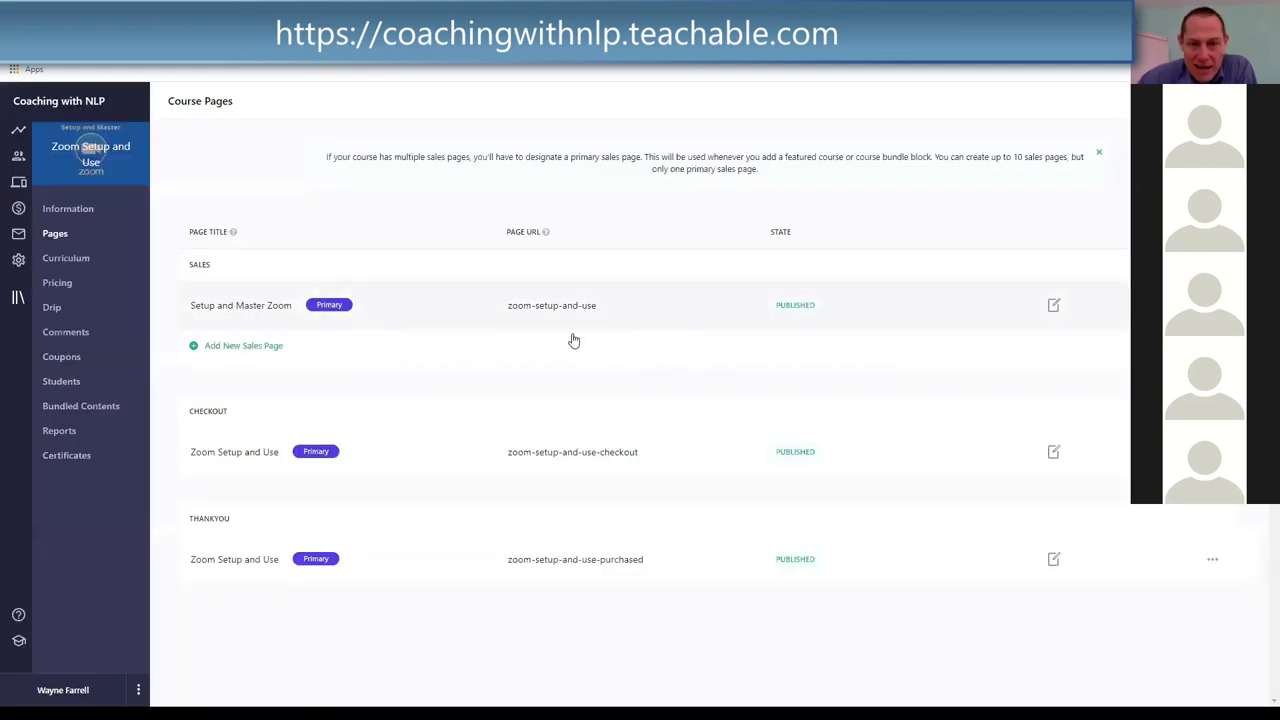
left_click(1053, 308)
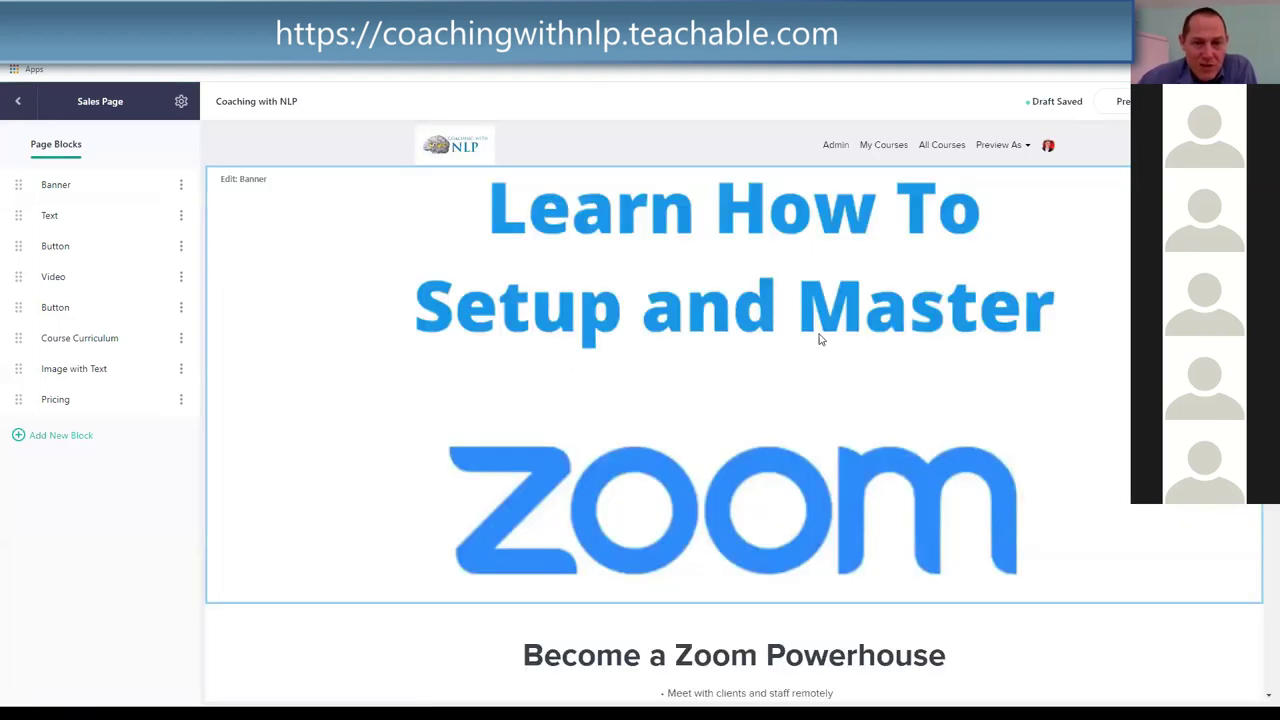
left_click(56, 185)
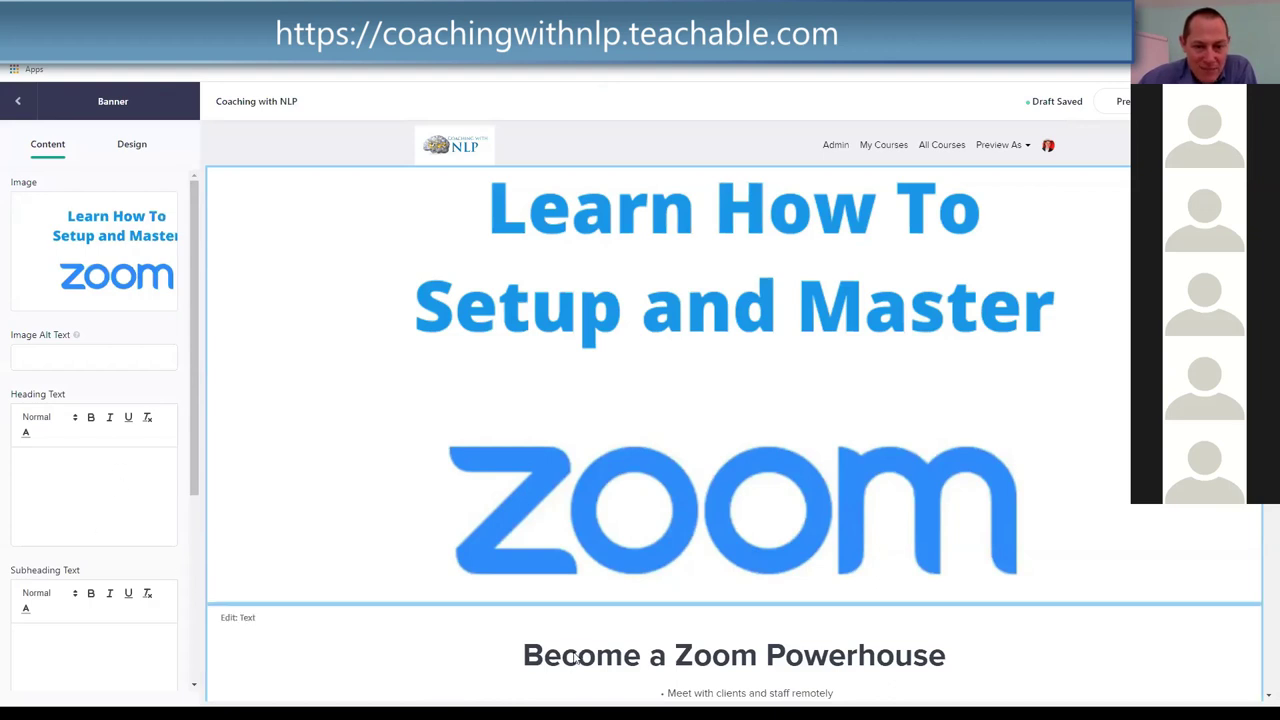
left_click(19, 104)
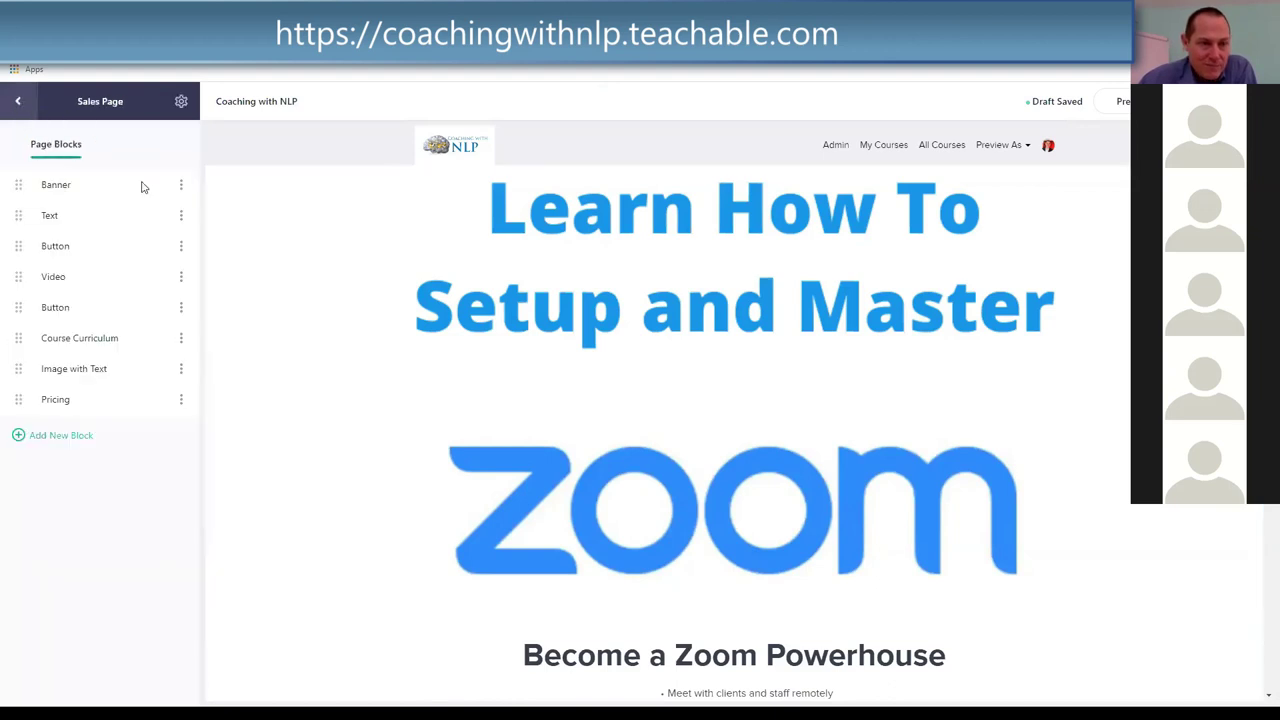
Step: Open the sales page's Text block and change its last bullet to "Zoom for the web"
left_click(71, 214)
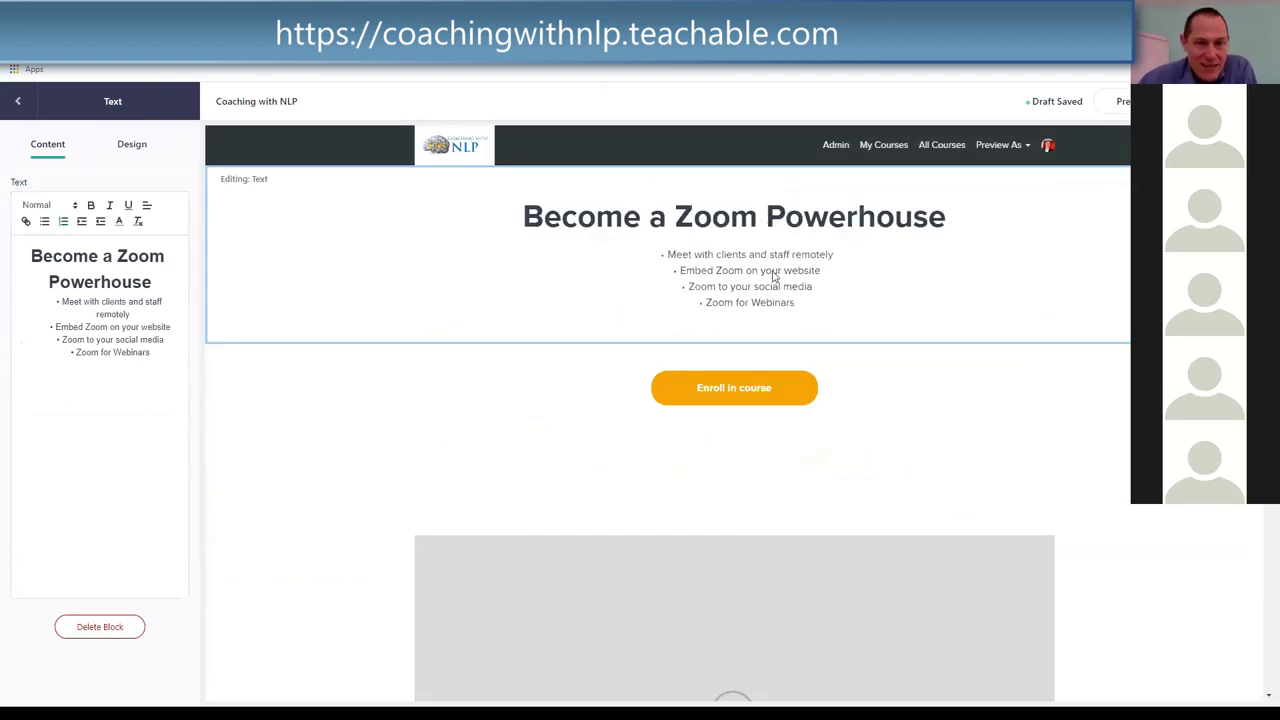
scroll(895, 313, "up", 1)
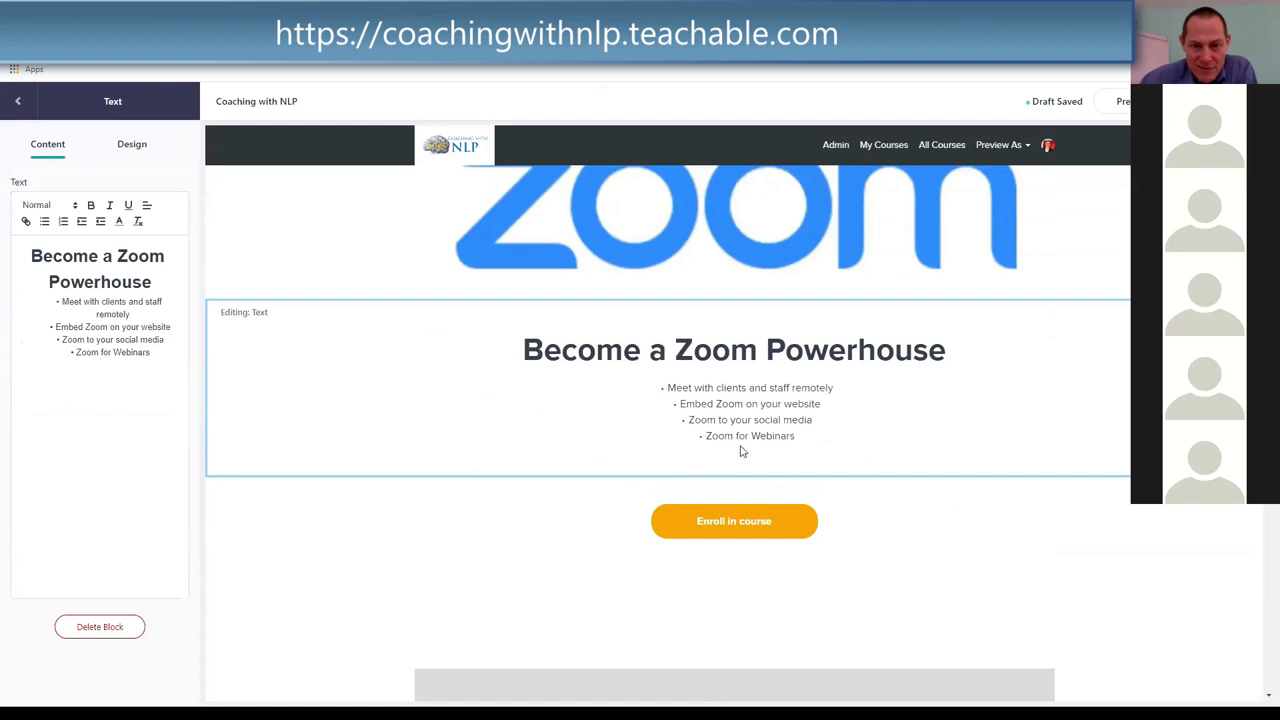
left_click(162, 359)
key("BackSpace")
key("BackSpace")
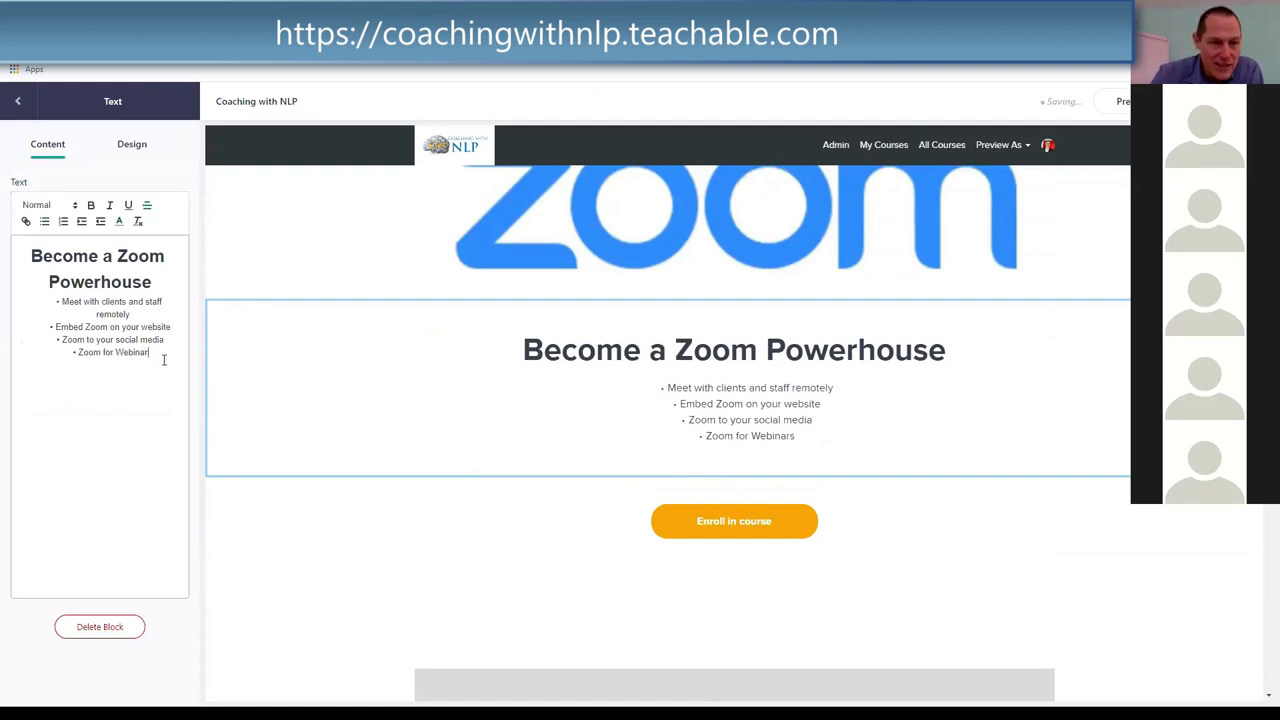
key("BackSpace")
key("BackSpace")
key("BackSpace")
key("BackSpace")
key("BackSpace")
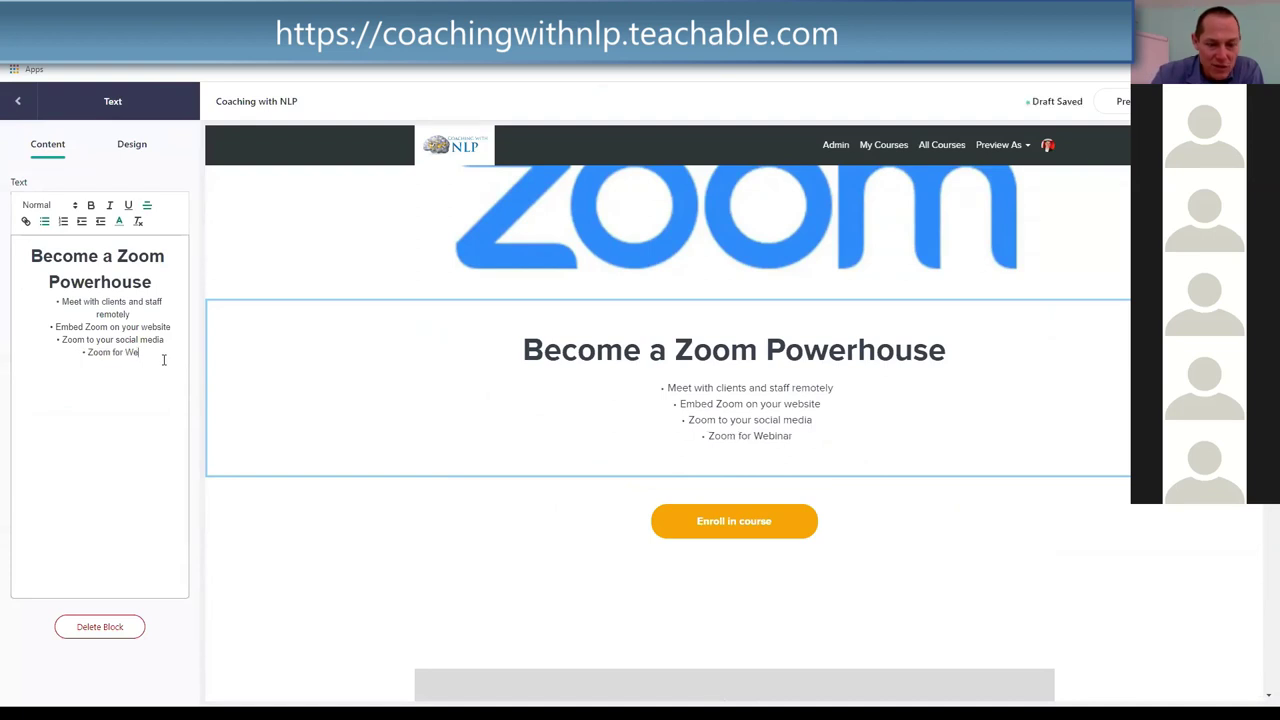
key("BackSpace")
key("BackSpace")
type("the web")
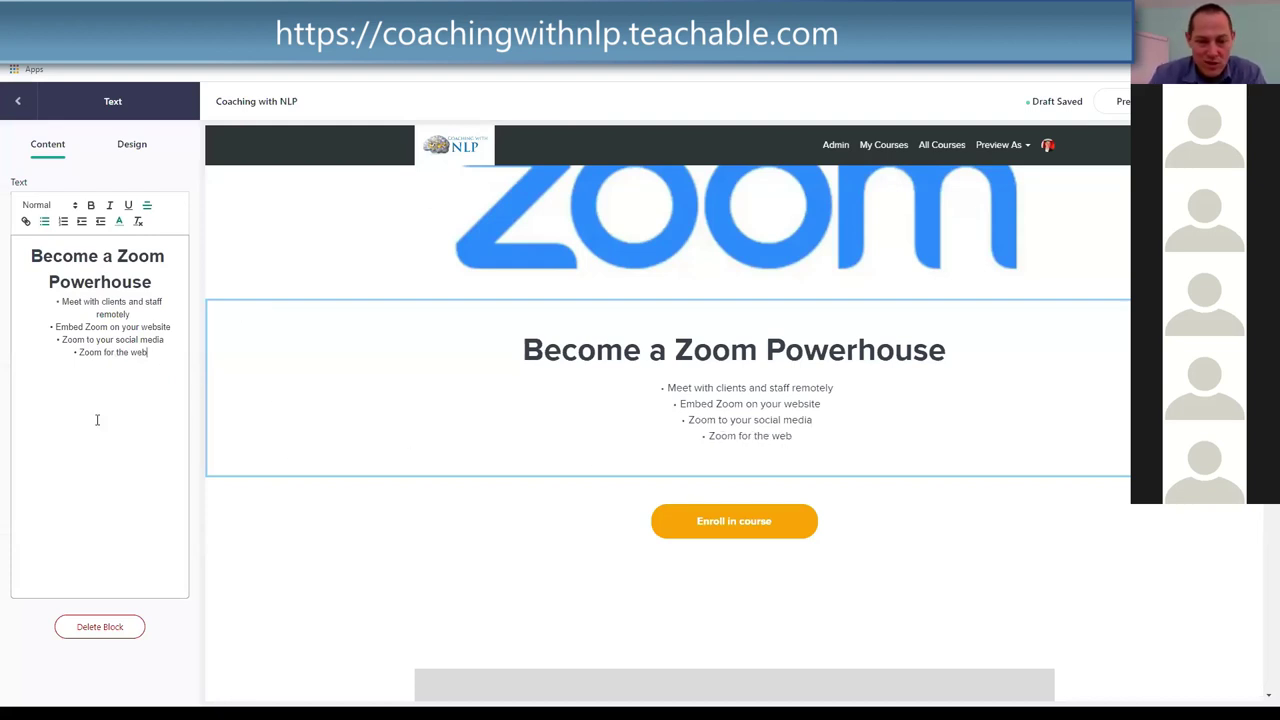
Step: Reword the Text block's last bullet as "Zoom for webinars" and return to the list of page blocks
key("BackSpace")
key("BackSpace")
key("BackSpace")
key("BackSpace")
key("BackSpace")
key("BackSpace")
key("BackSpace")
type("webinars")
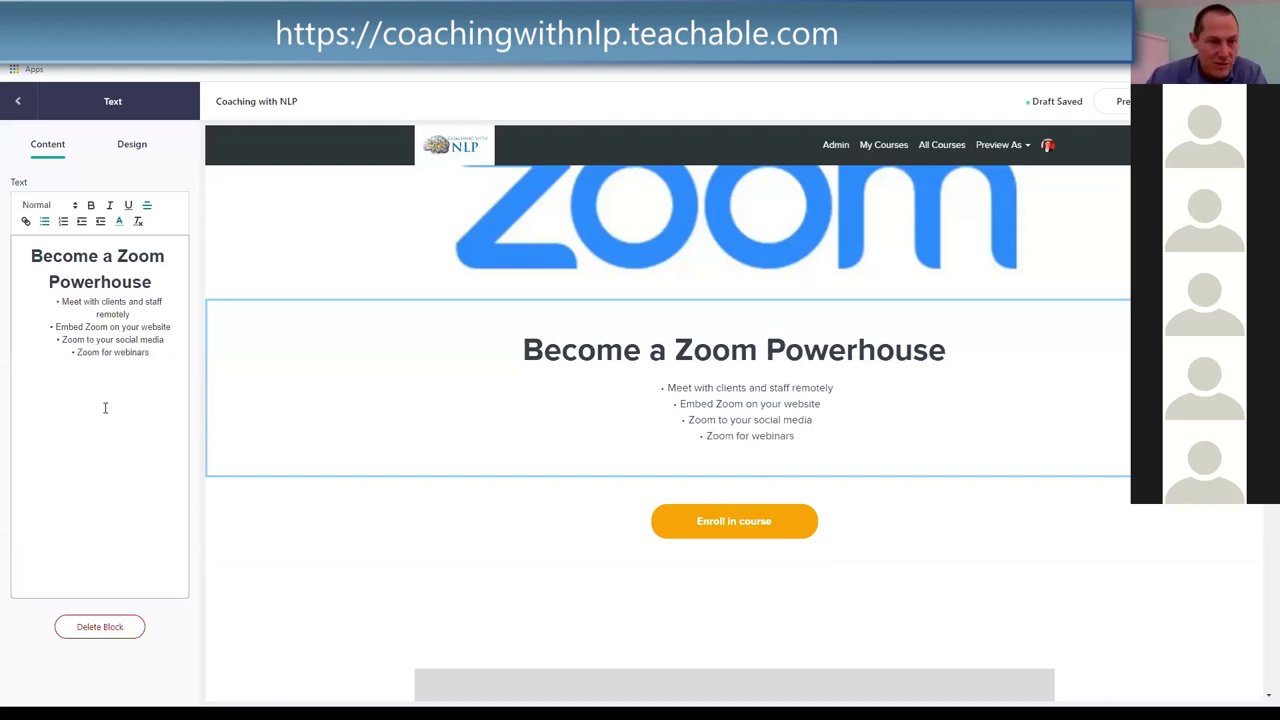
left_click(17, 103)
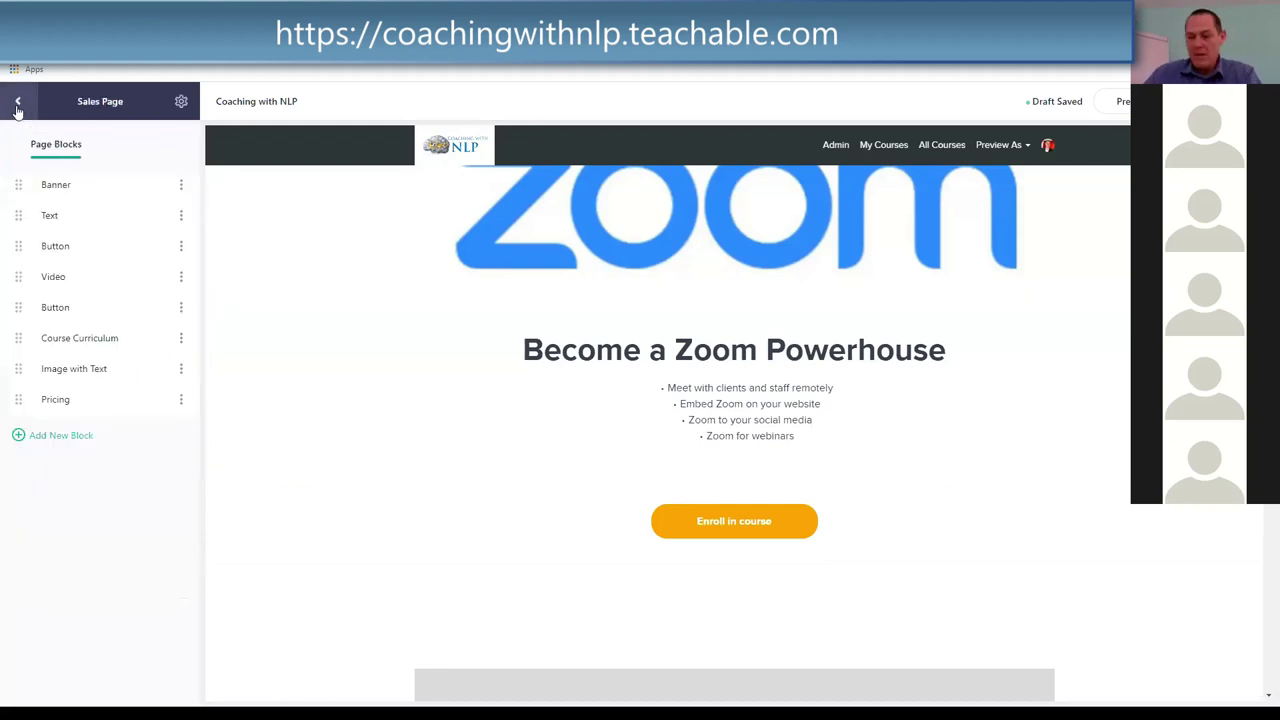
Step: View the Video block's content settings, then examine the lectures in the sales page's Course Curriculum block
left_click(62, 278)
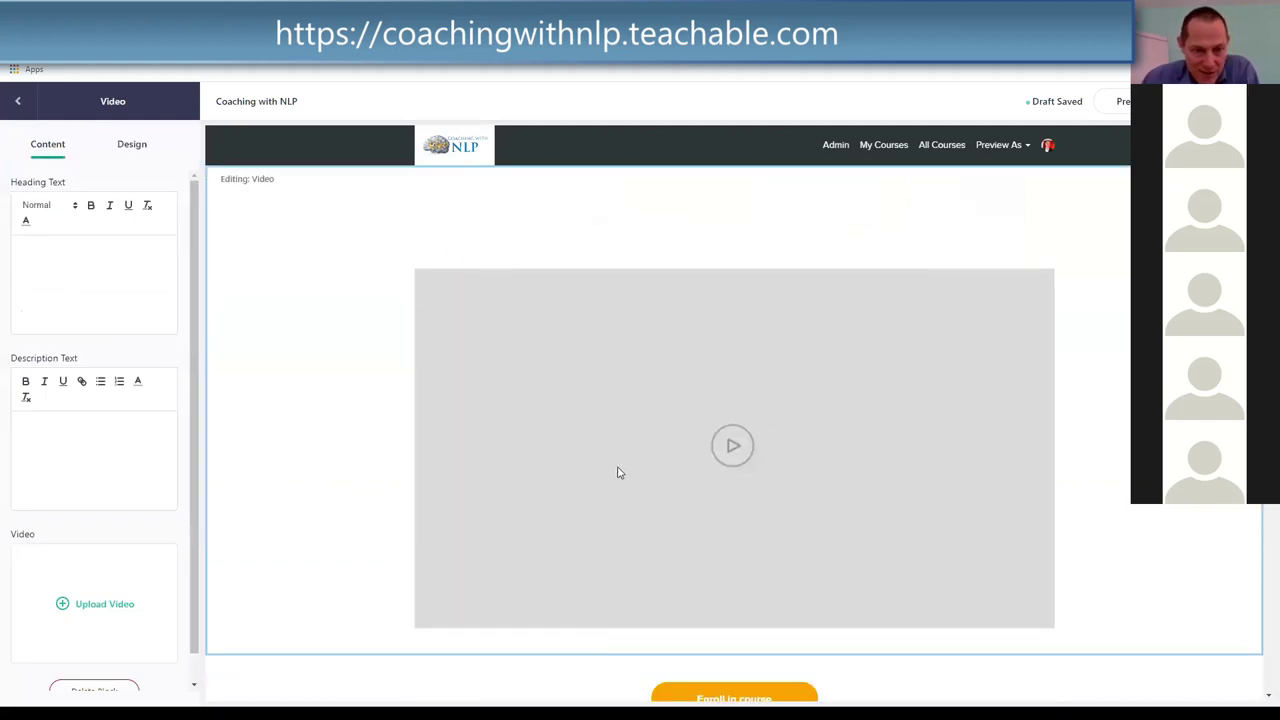
left_click(17, 101)
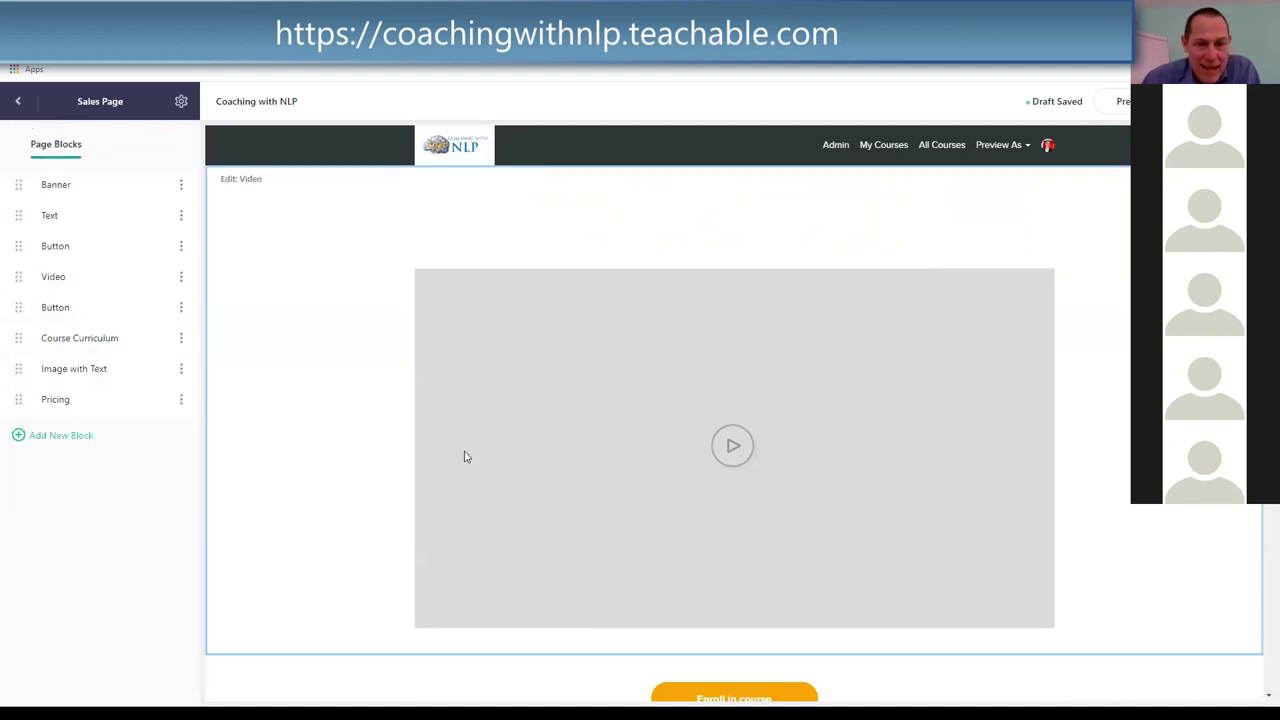
scroll(706, 483, "down", 3)
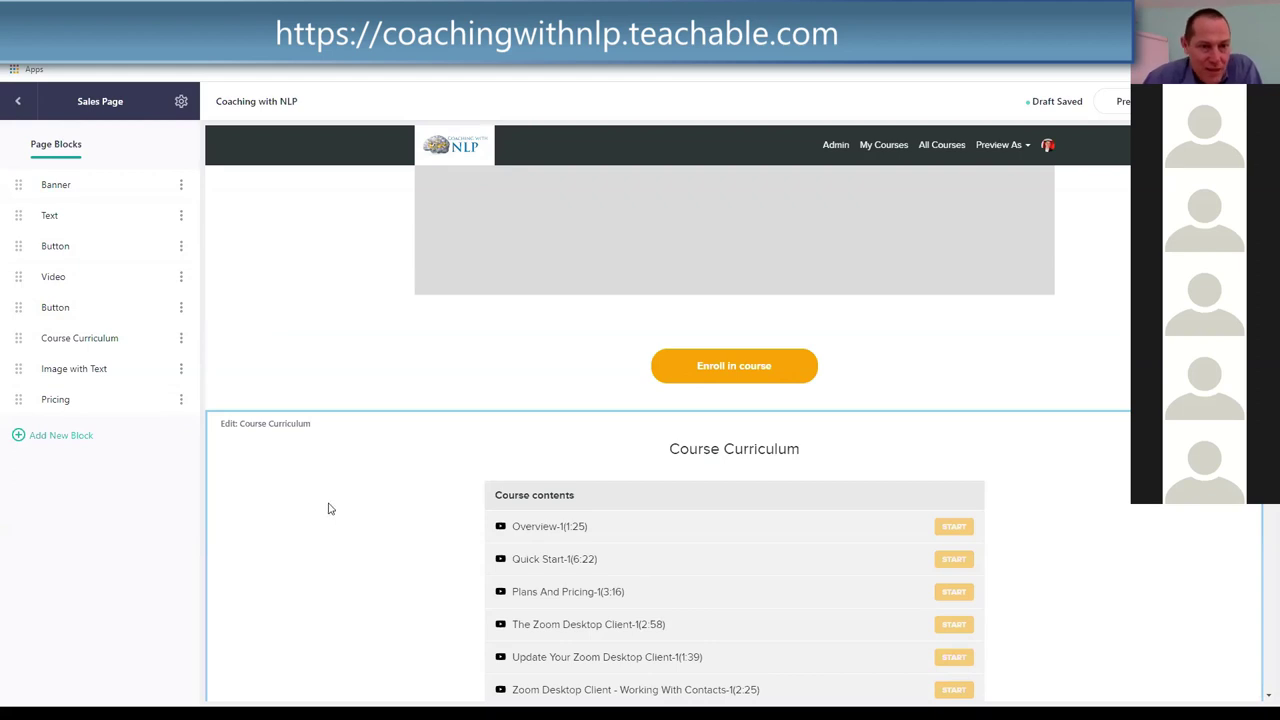
scroll(224, 371, "down", 2)
scroll(717, 426, "down", 2)
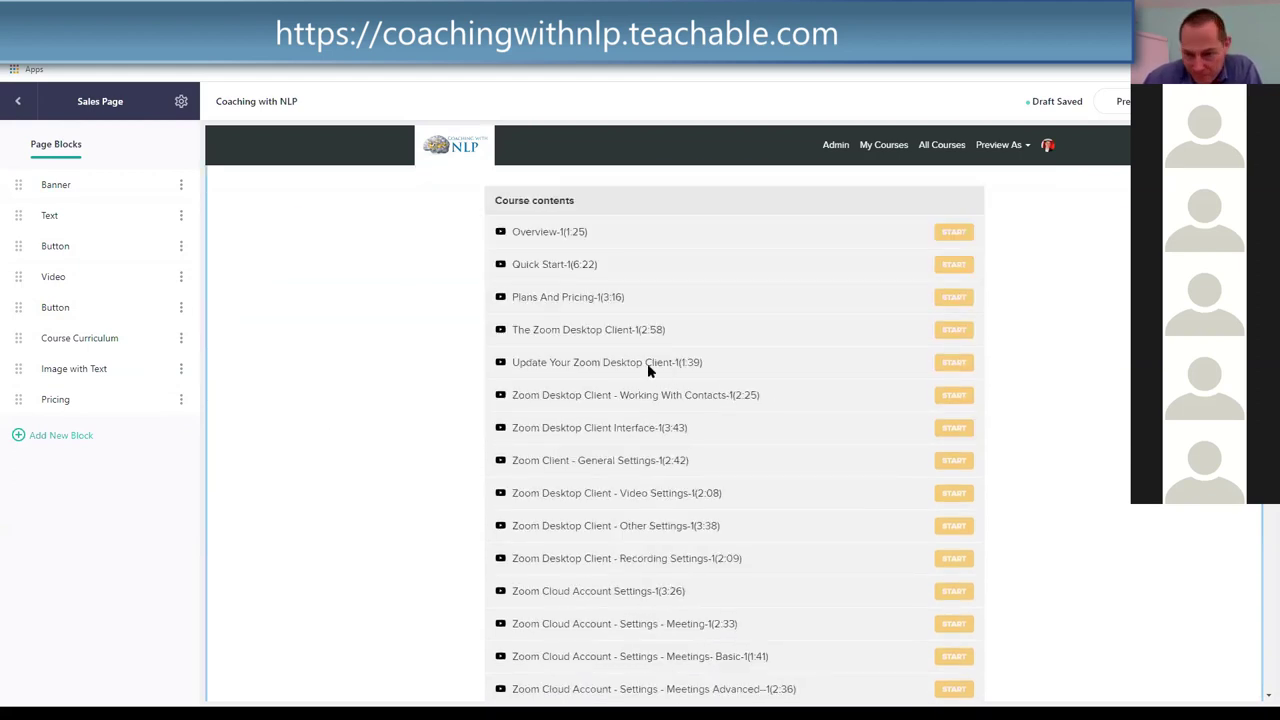
scroll(647, 363, "down", 7)
scroll(482, 358, "down", 3)
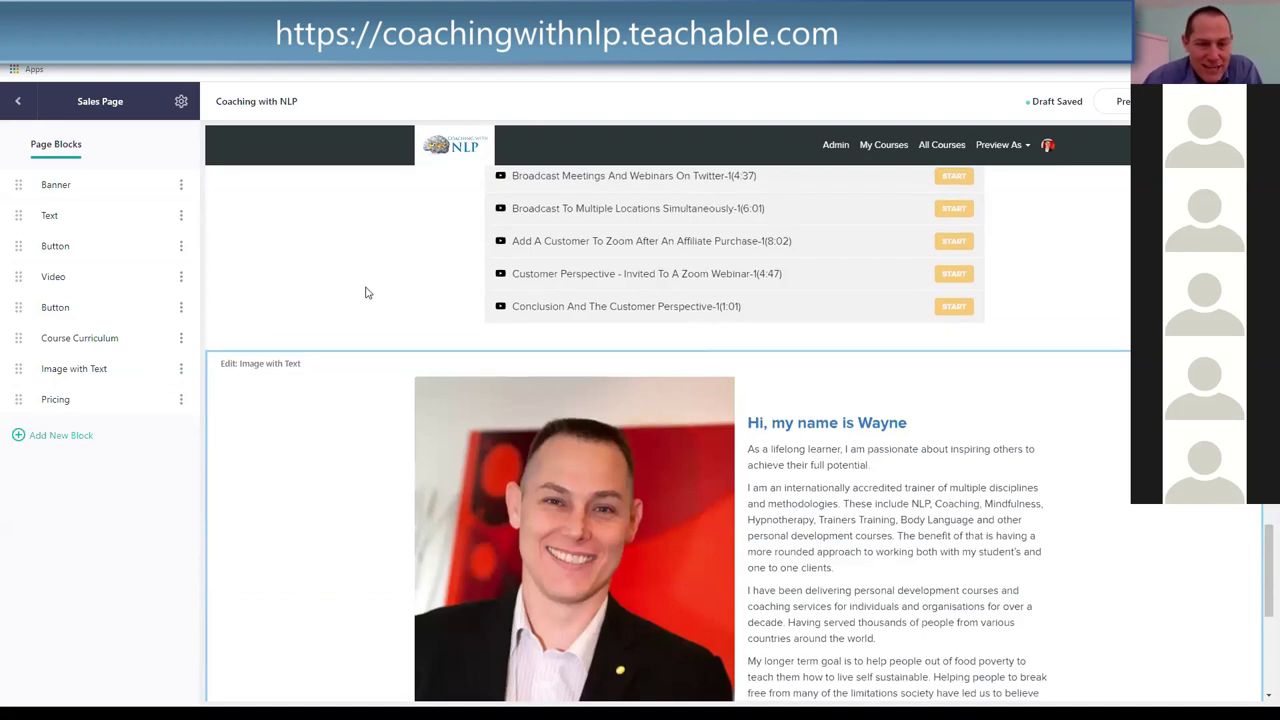
Step: Examine the instructor bio in the Image with Text block and the Pricing block of the sales page
scroll(355, 292, "down", 1)
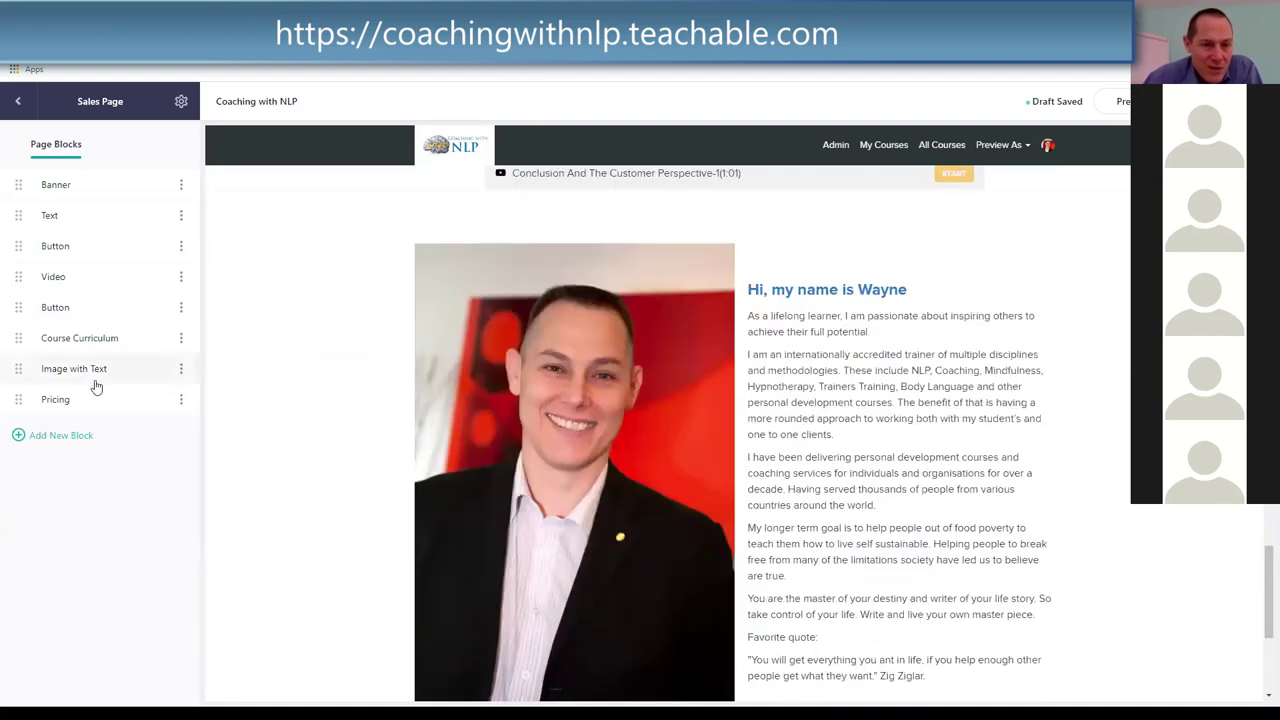
scroll(936, 397, "down", 3)
scroll(766, 360, "up", 2)
scroll(800, 360, "down", 2)
scroll(900, 357, "down", 1)
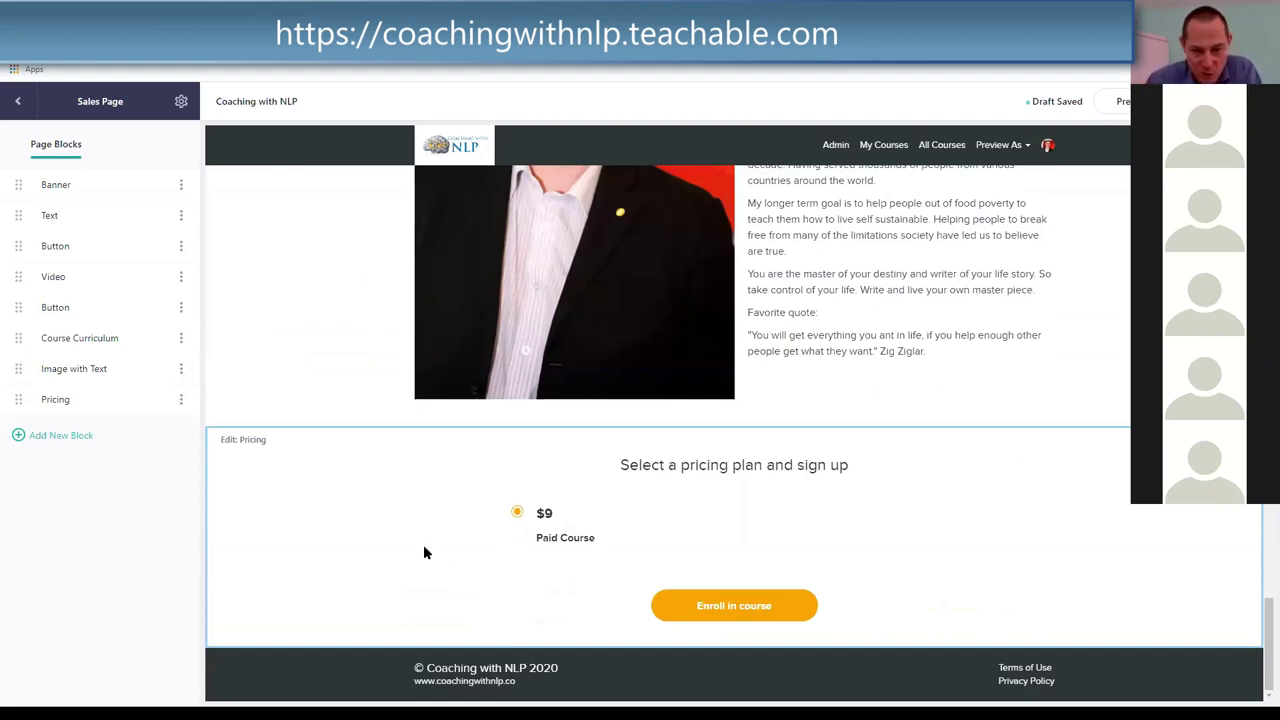
scroll(431, 468, "up", 4)
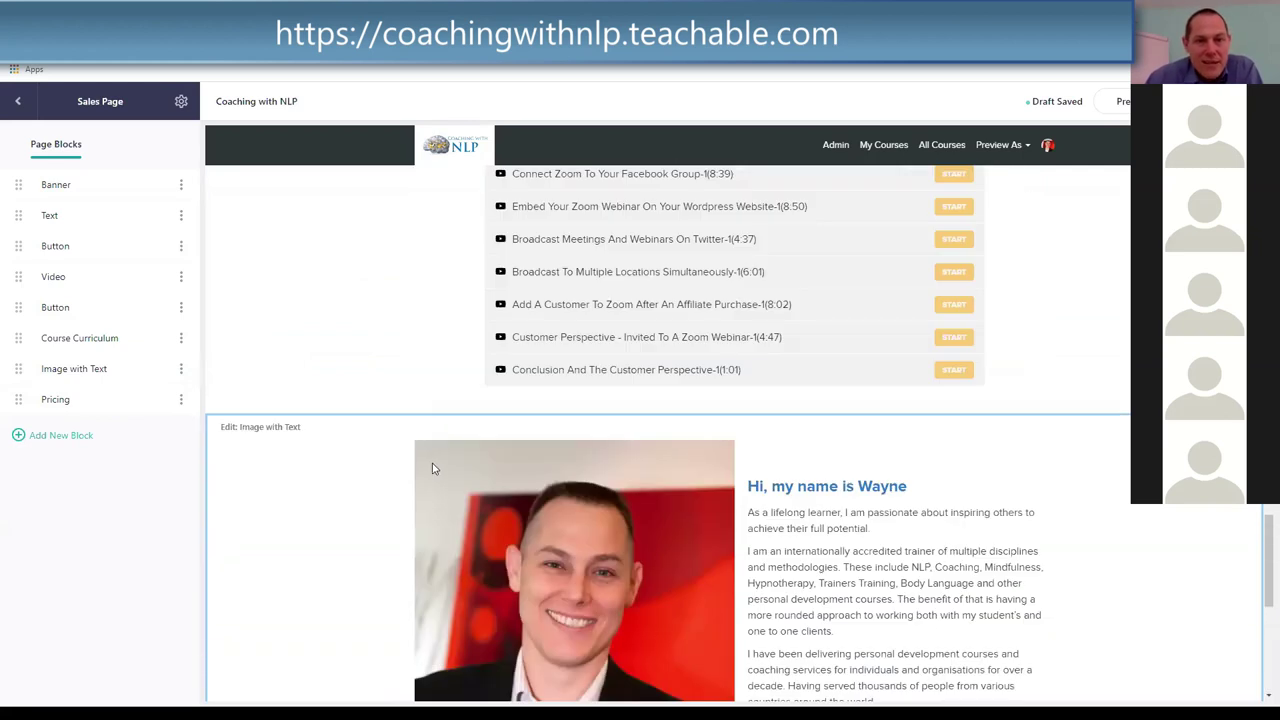
scroll(432, 468, "up", 5)
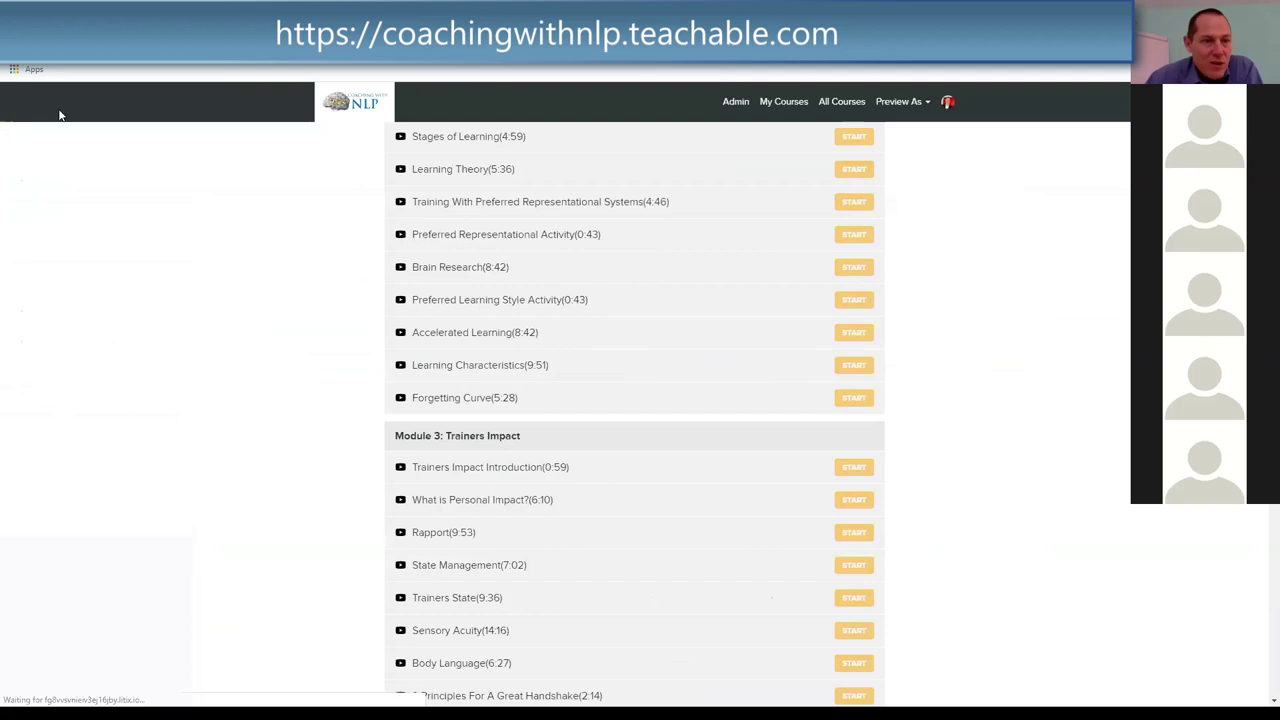
Step: Leave the Zoom course and open the Trainers Training course from the full course list
key("alt+Left")
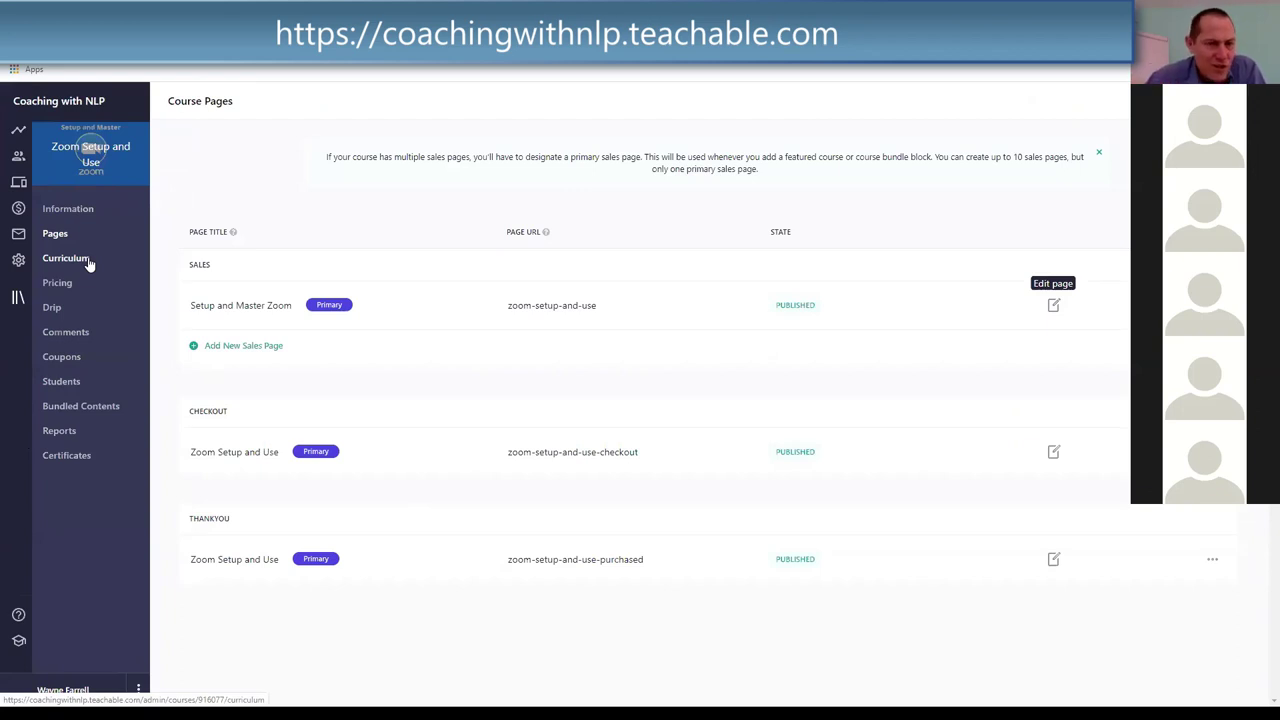
left_click(70, 290)
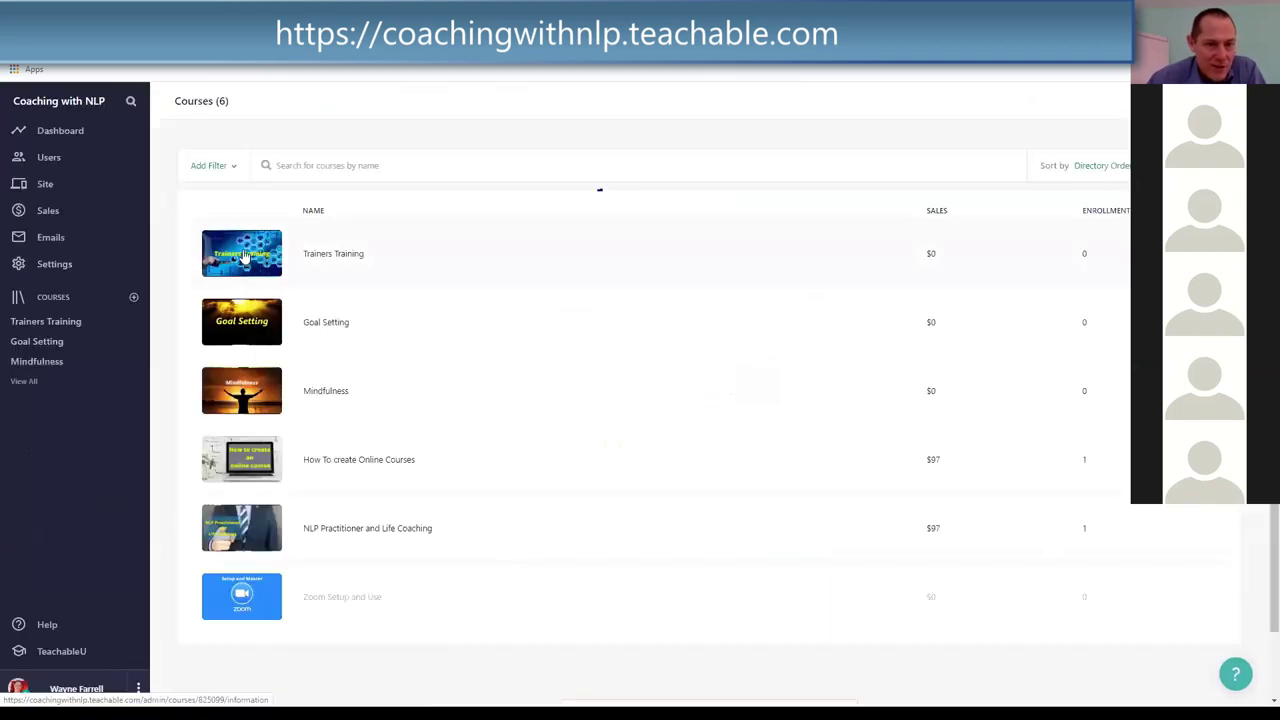
left_click(552, 326)
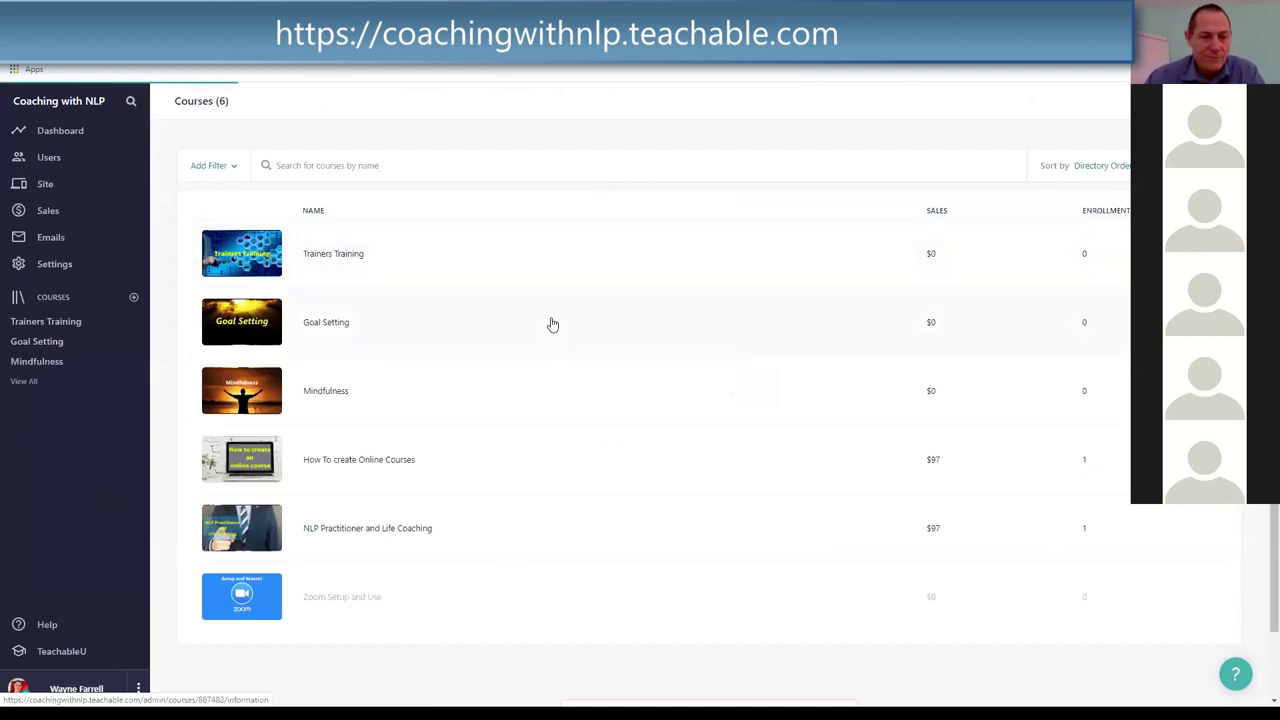
left_click(514, 267)
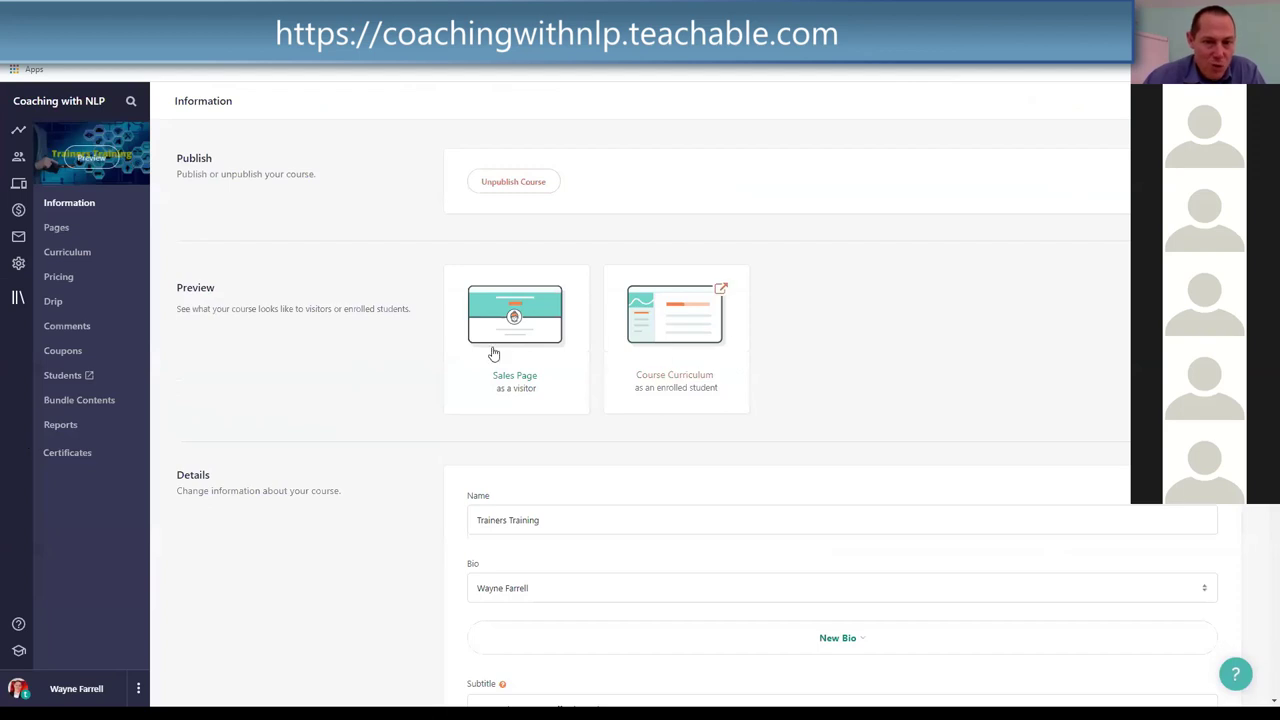
Step: Review the Trainers Training course's details, branding thumbnail, compliance options and default pages
scroll(400, 380, "down", 3)
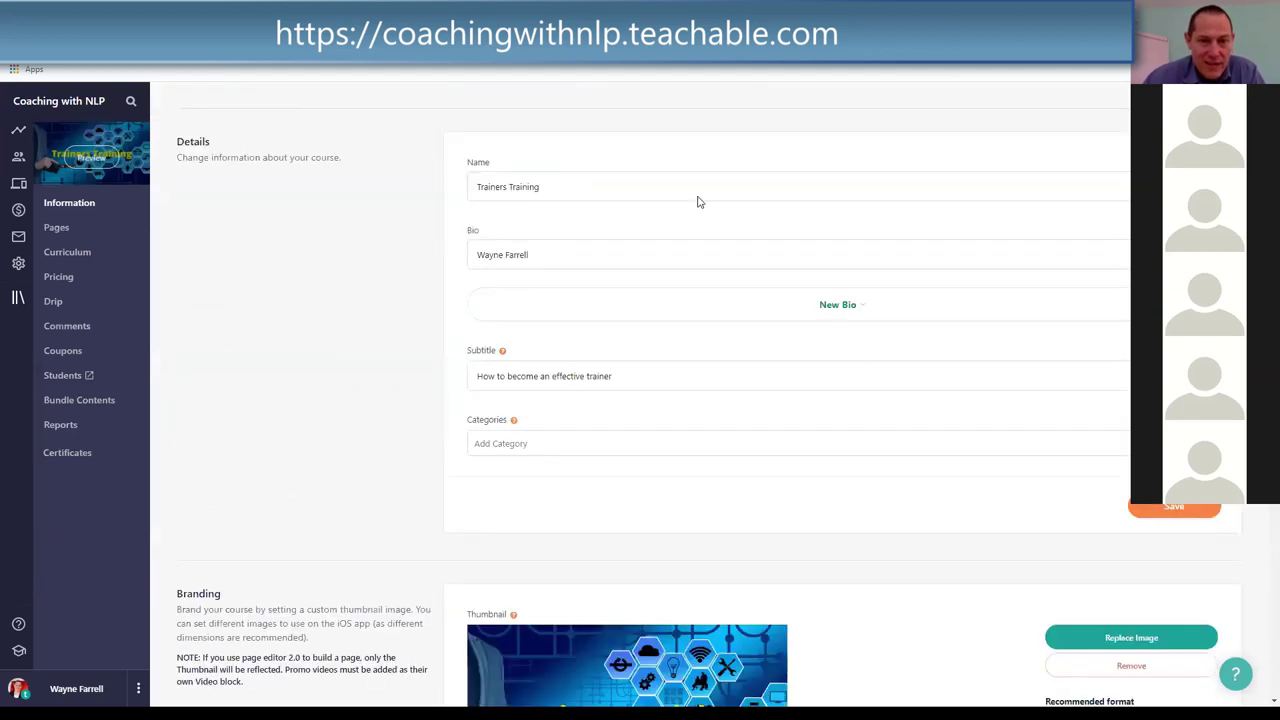
scroll(568, 457, "down", 3)
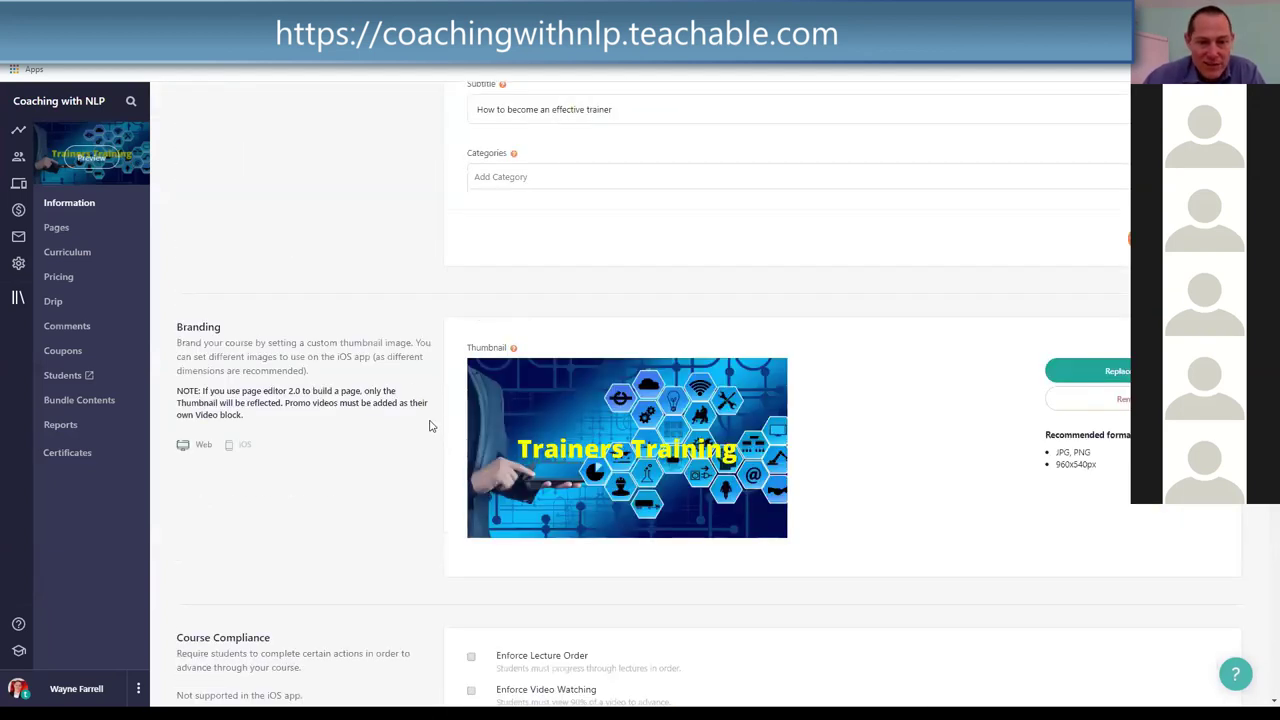
scroll(386, 410, "down", 9)
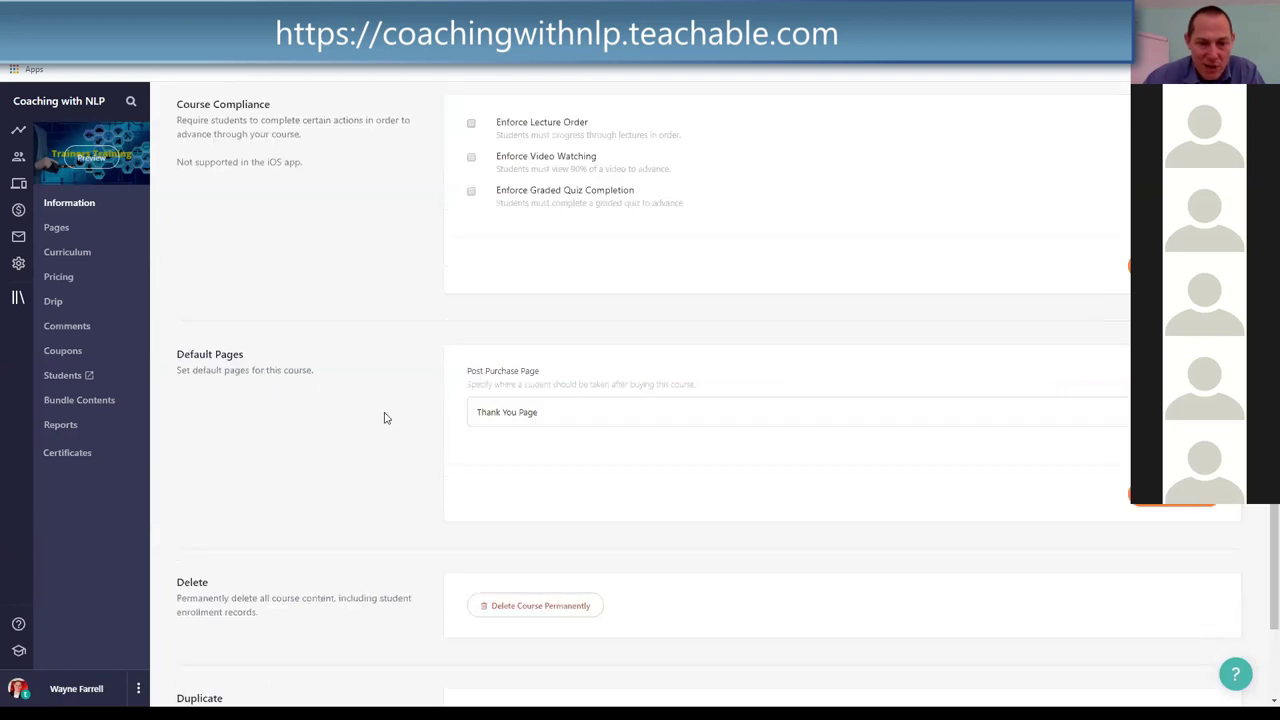
scroll(390, 415, "up", 7)
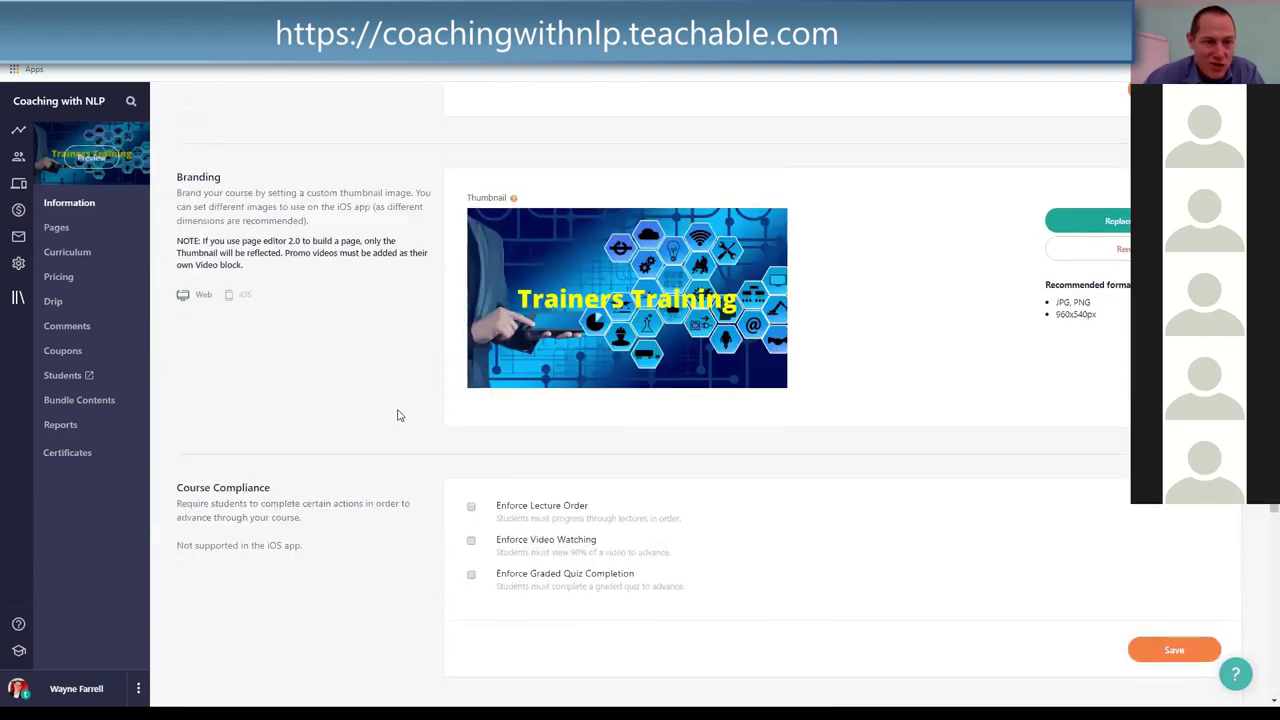
scroll(75, 258, "up", 3)
Step: Open the Trainers Training curriculum and examine the lectures in its Introduction, Module 1 and Module 2 sections
left_click(70, 253)
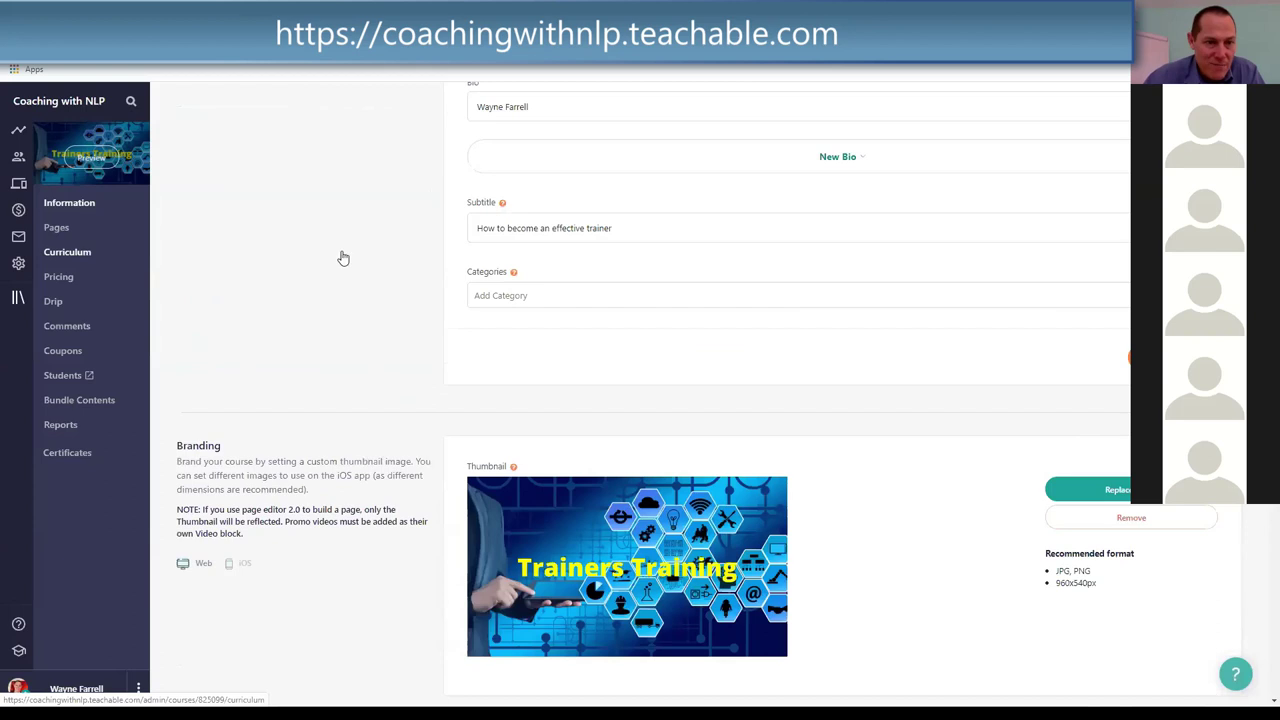
scroll(435, 240, "down", 2)
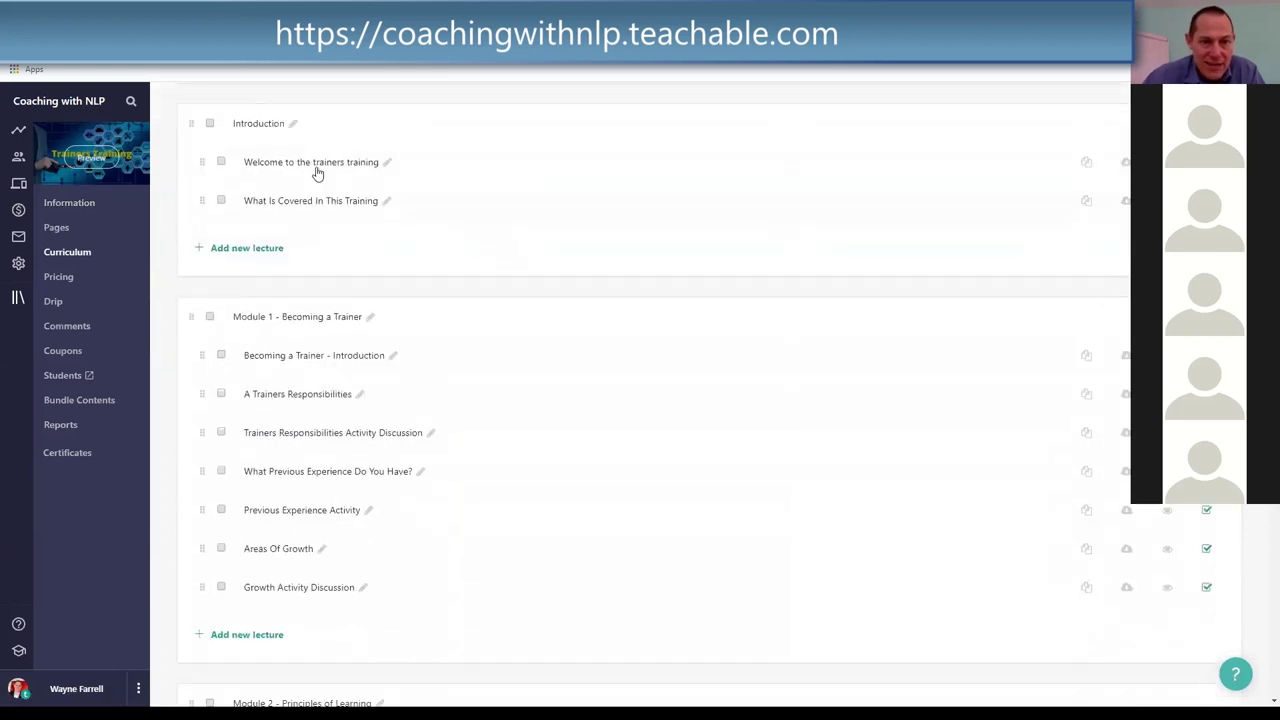
scroll(340, 280, "down", 1)
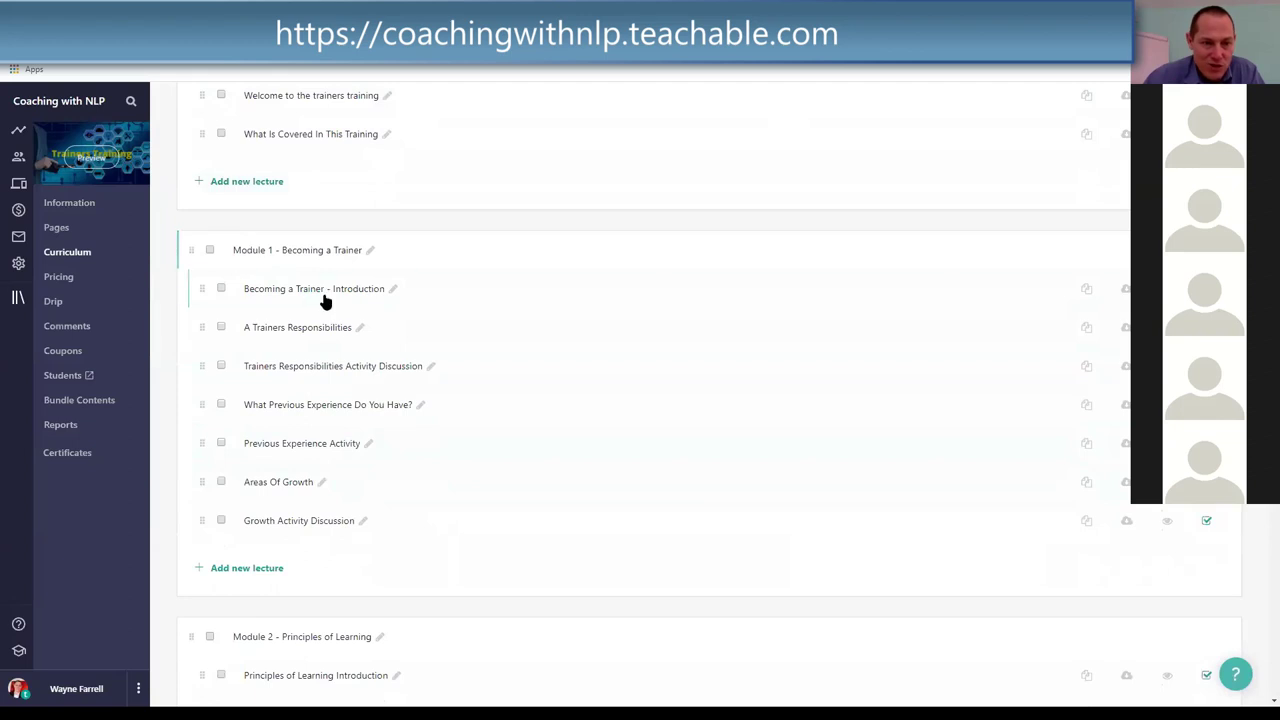
scroll(305, 275, "down", 2)
scroll(299, 299, "down", 3)
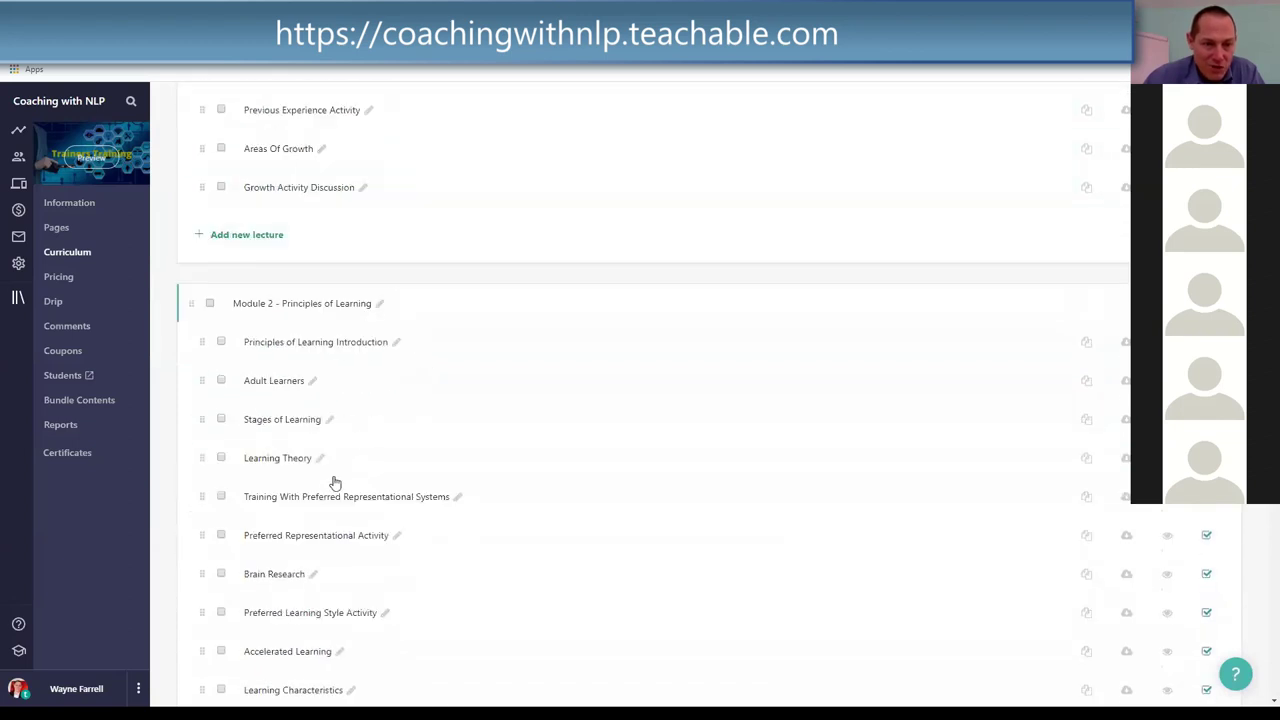
scroll(335, 465, "down", 5)
scroll(266, 376, "up", 7)
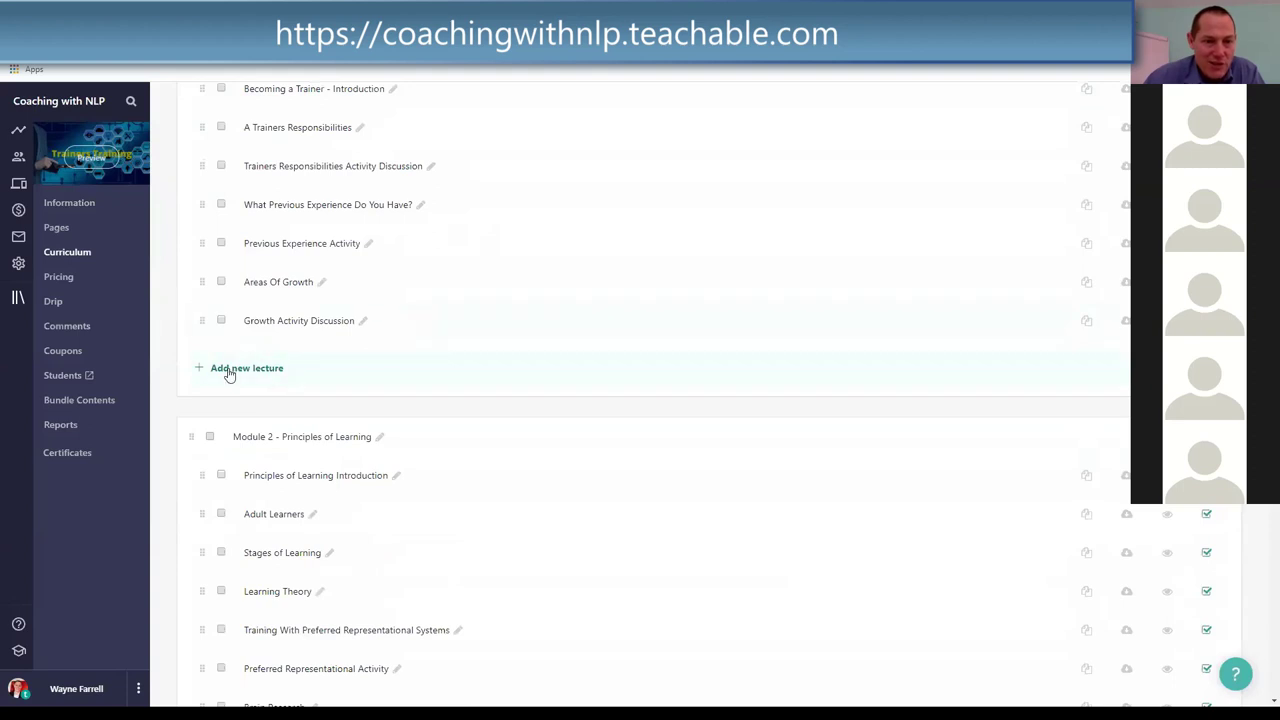
Step: Add a new lecture to Module 1 - Becoming a Trainer and give it a text block reading "Hello world"
left_click(229, 369)
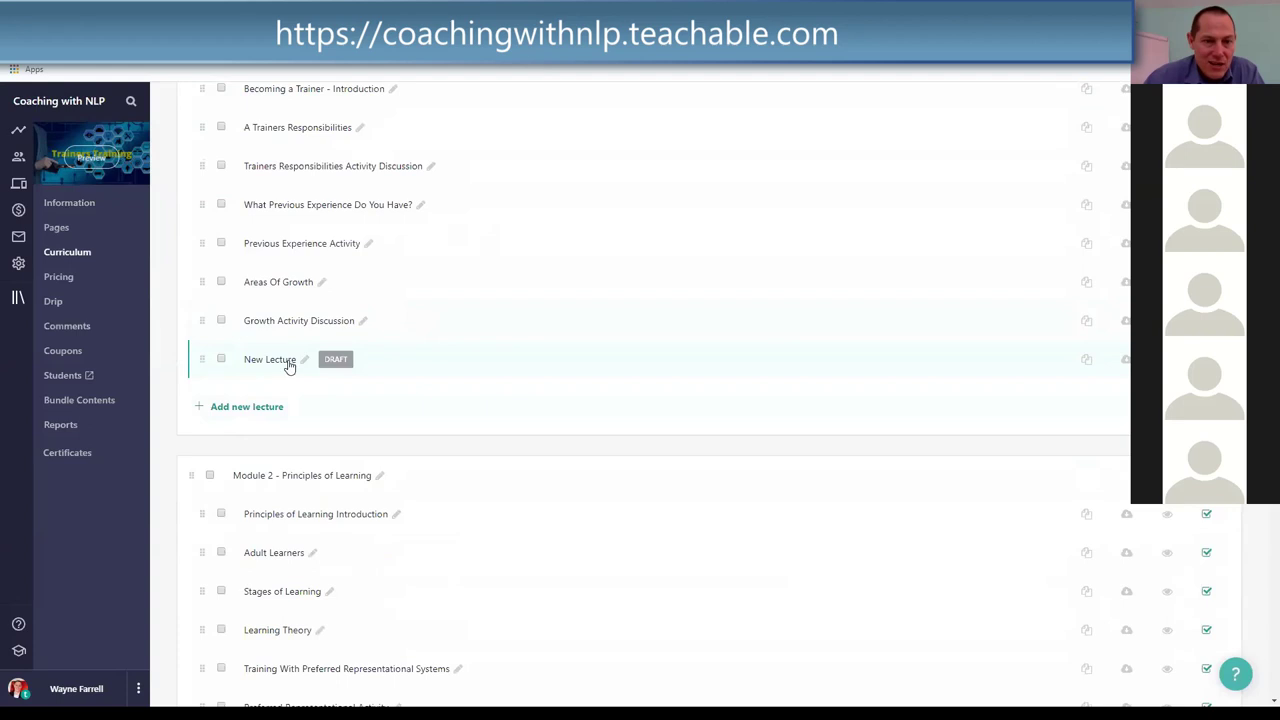
left_click(286, 363)
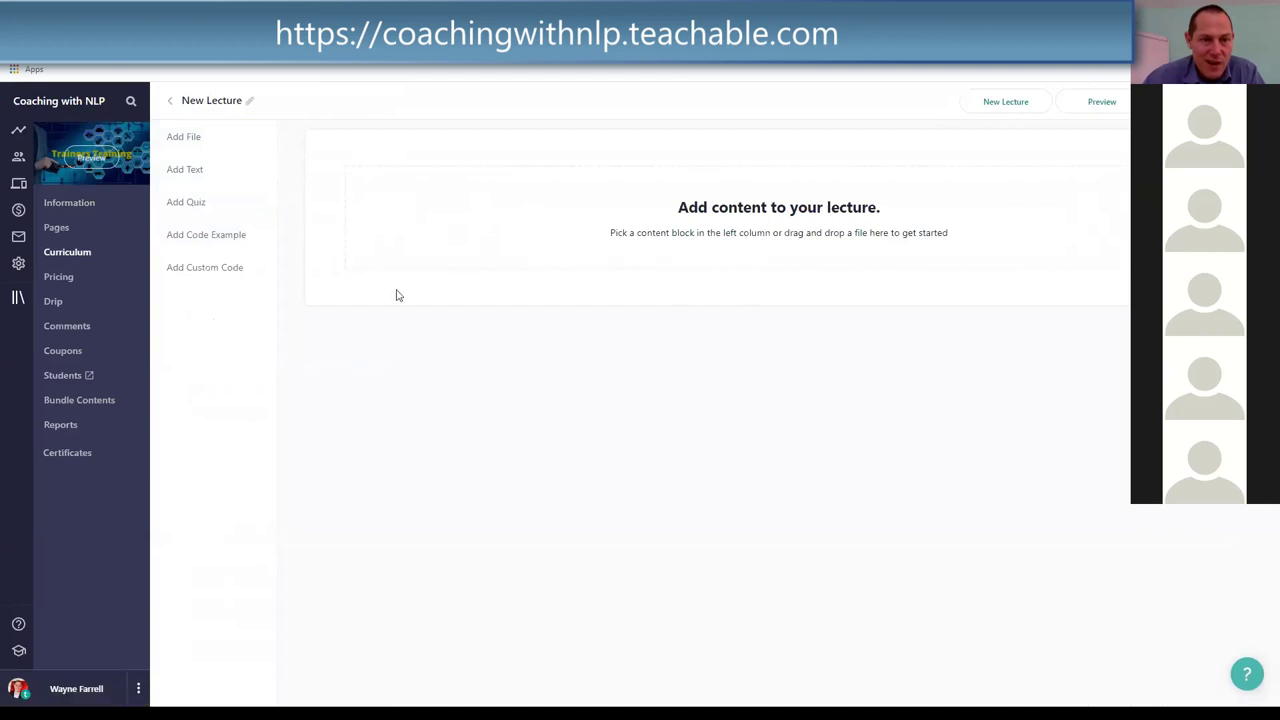
left_click(216, 173)
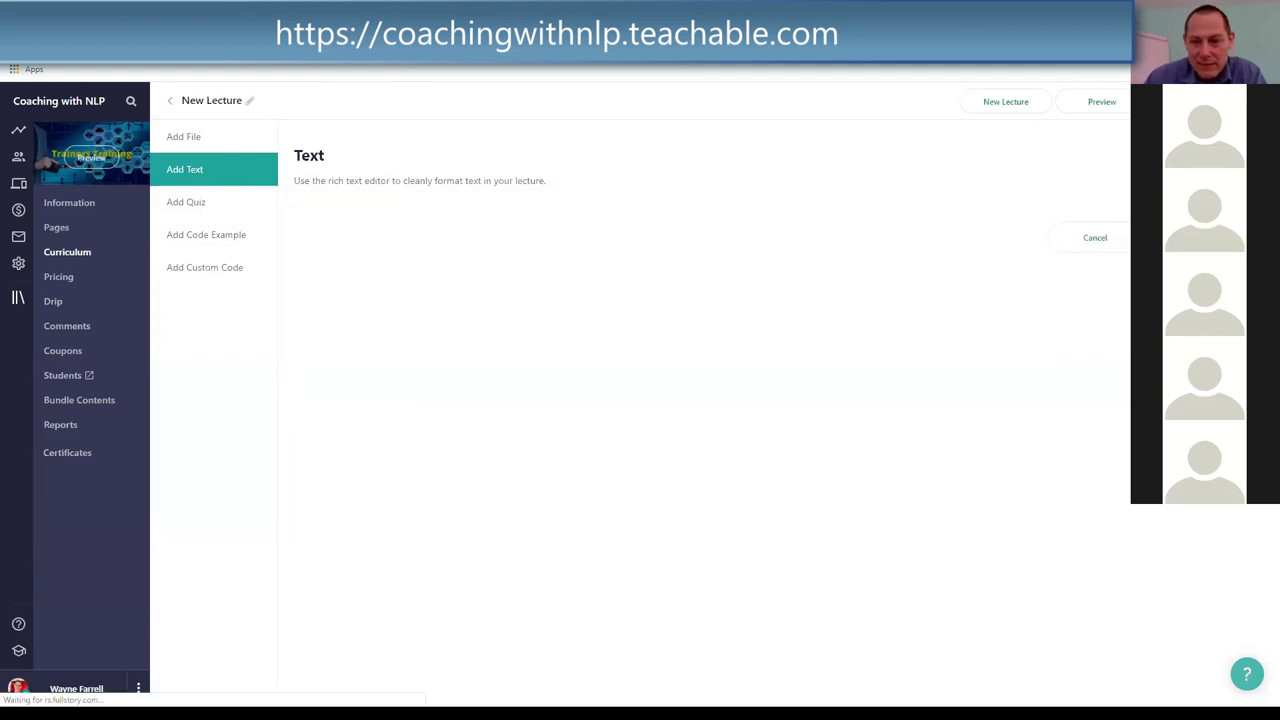
Step: Rename the new lecture as "The best lecture"
left_click(200, 100)
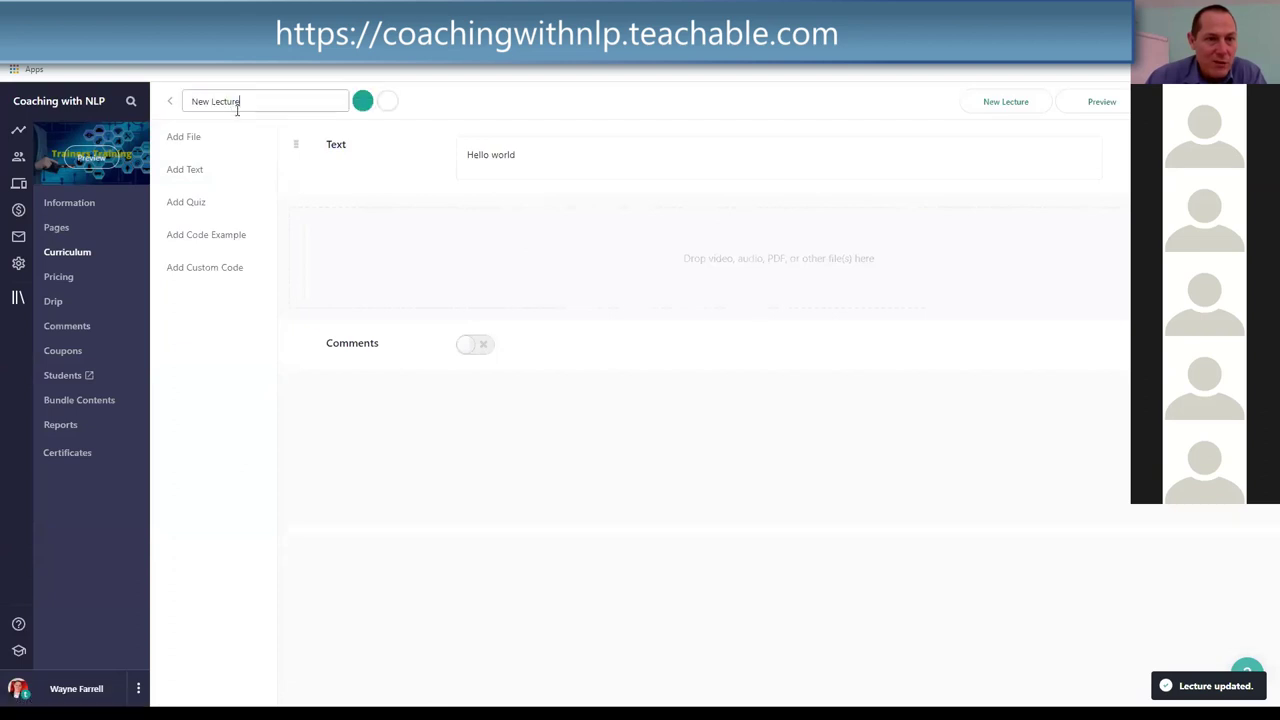
key("Escape")
left_click(256, 92)
key("BackSpace")
key("BackSpace")
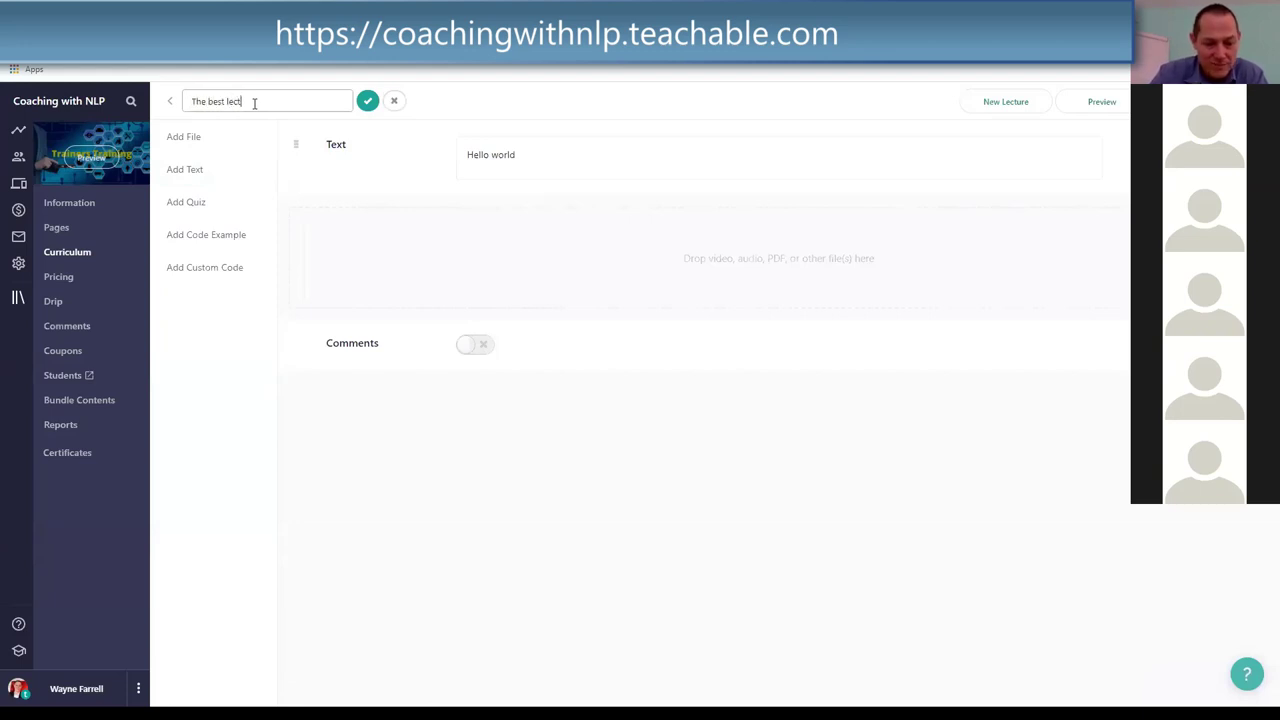
key("Return")
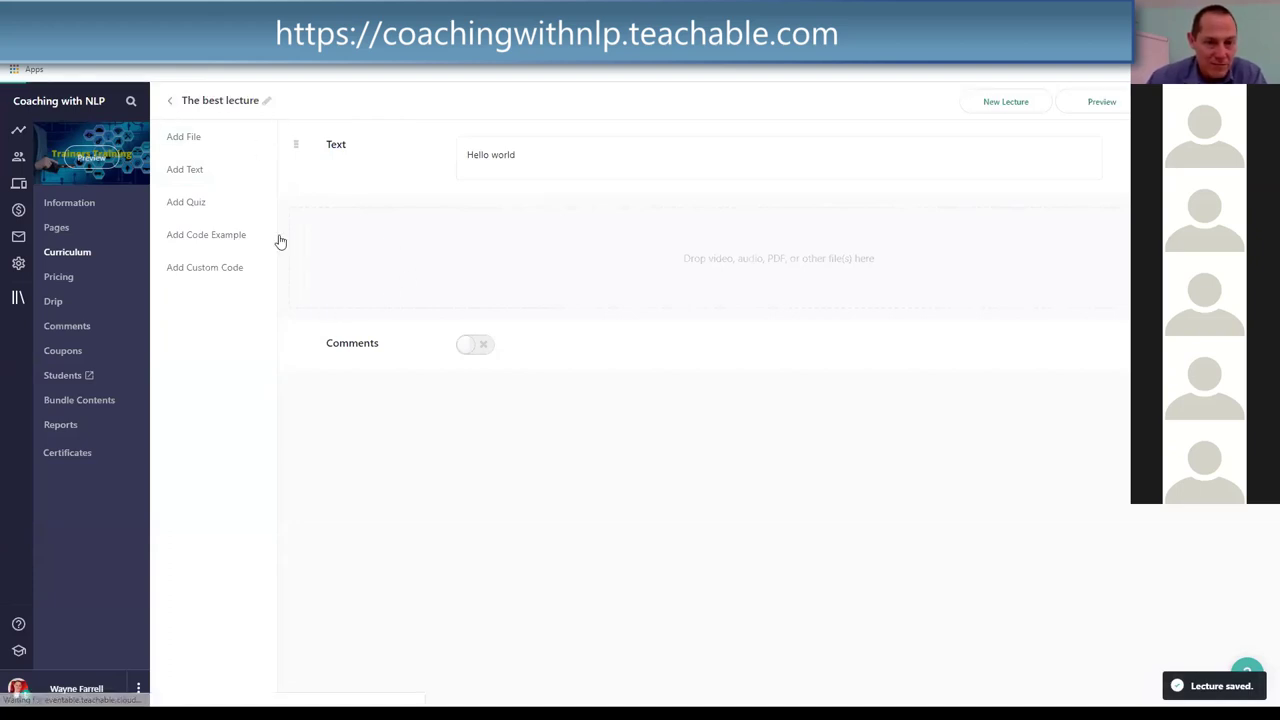
Step: Move "The best lecture" to the first position in Module 1 - Becoming a Trainer, above Becoming a Trainer - Introduction
scroll(295, 375, "down", 4)
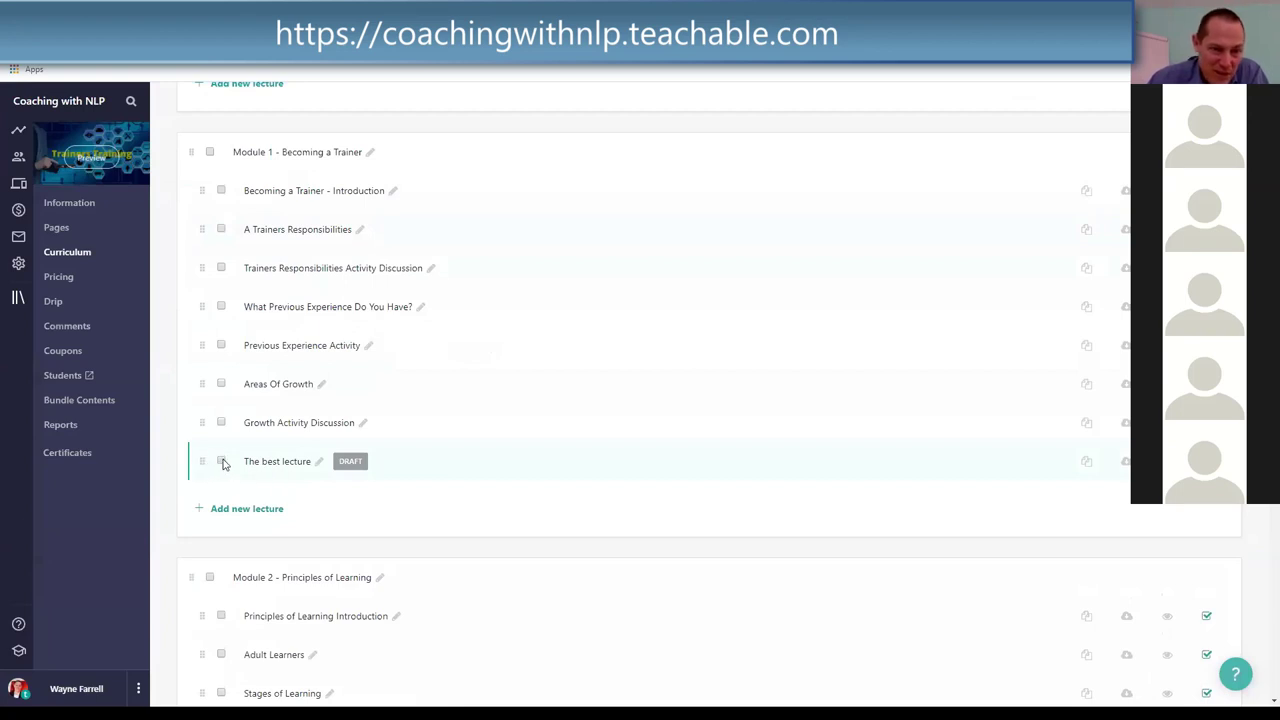
left_click_drag(199, 458, 202, 186)
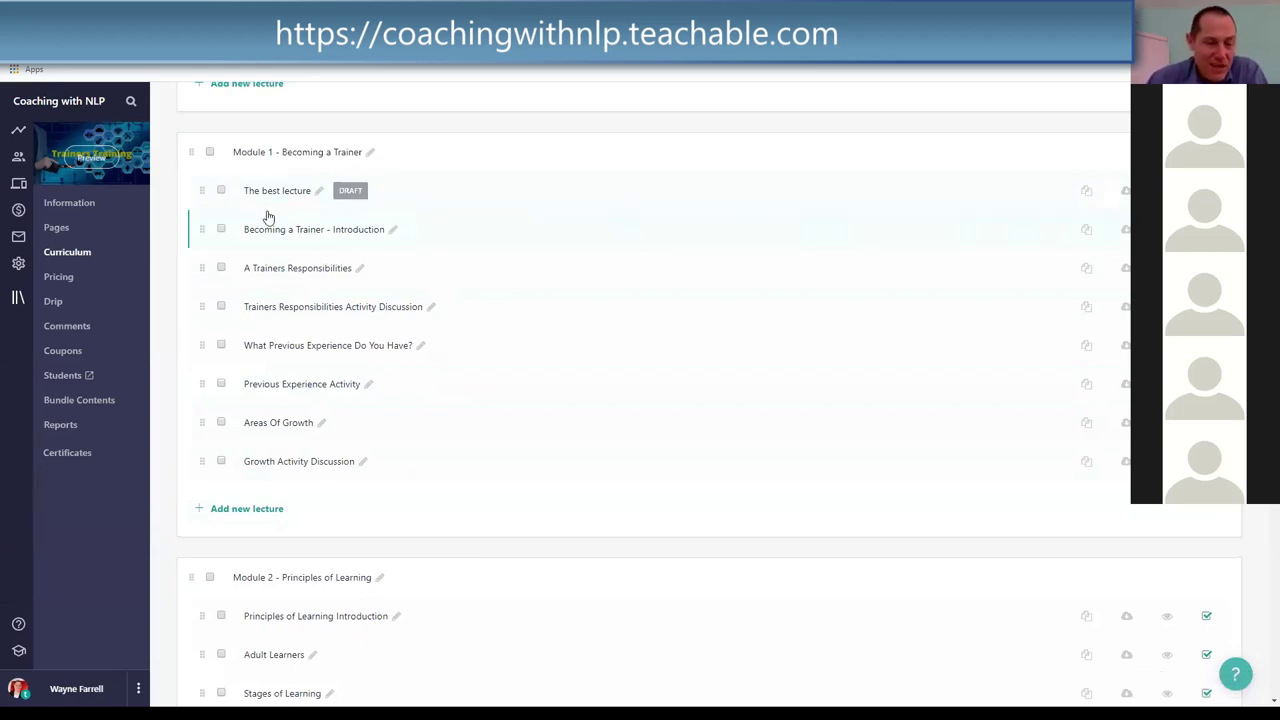
Step: Delete "The best lecture" from Module 1 - Becoming a Trainer and confirm the deletion
left_click(221, 191)
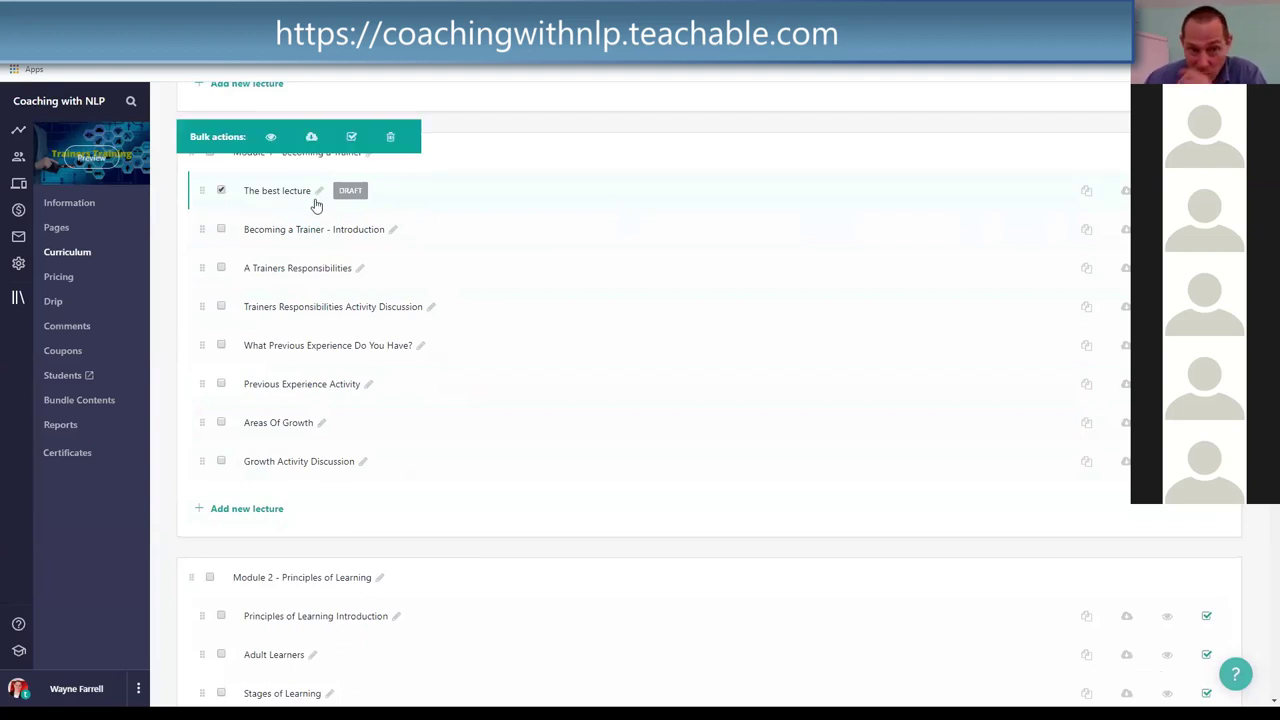
left_click(390, 138)
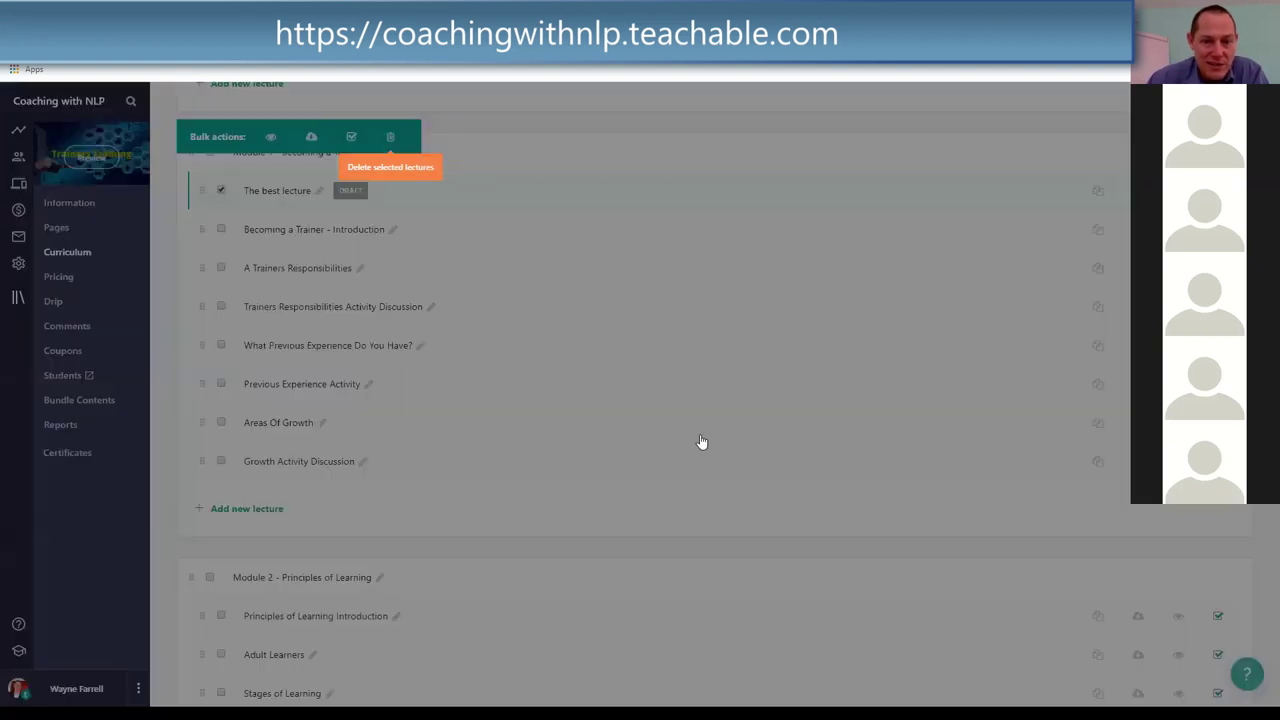
left_click(336, 178)
Step: Look through the curriculum's remaining modules down to the Closing section and return to the Template Info section
scroll(380, 345, "down", 15)
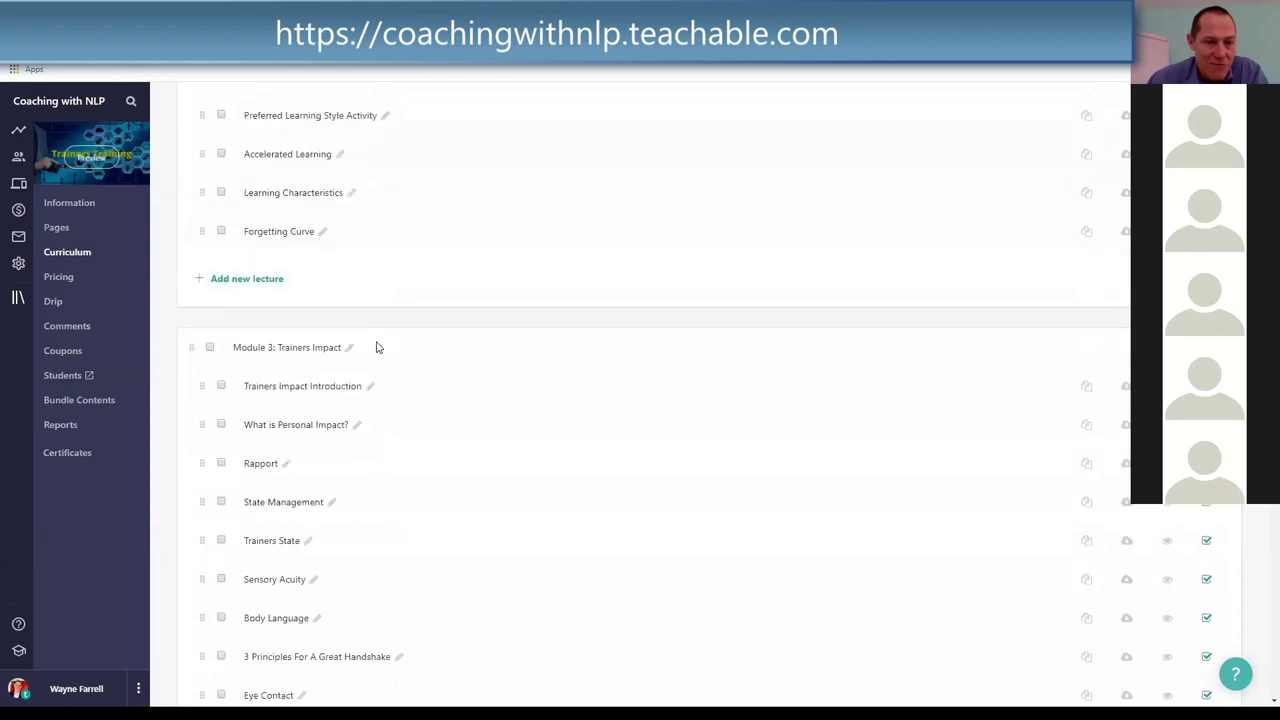
scroll(386, 360, "down", 15)
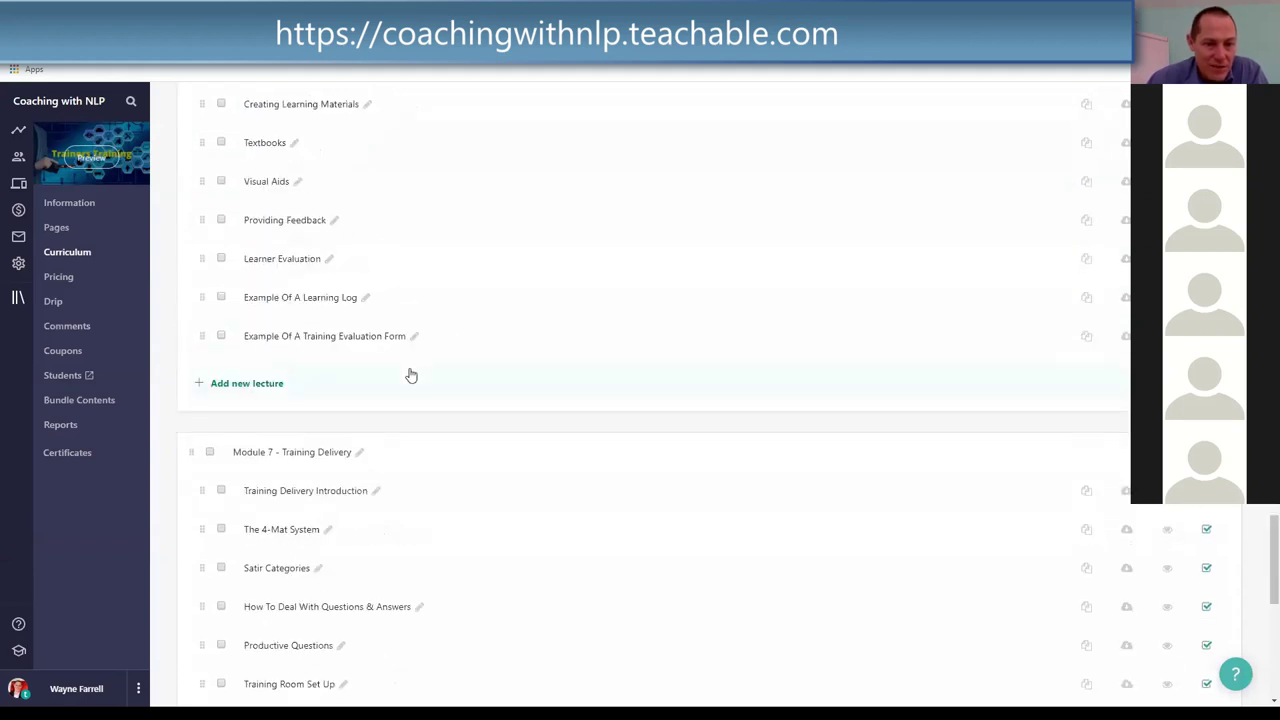
scroll(380, 385, "down", 3)
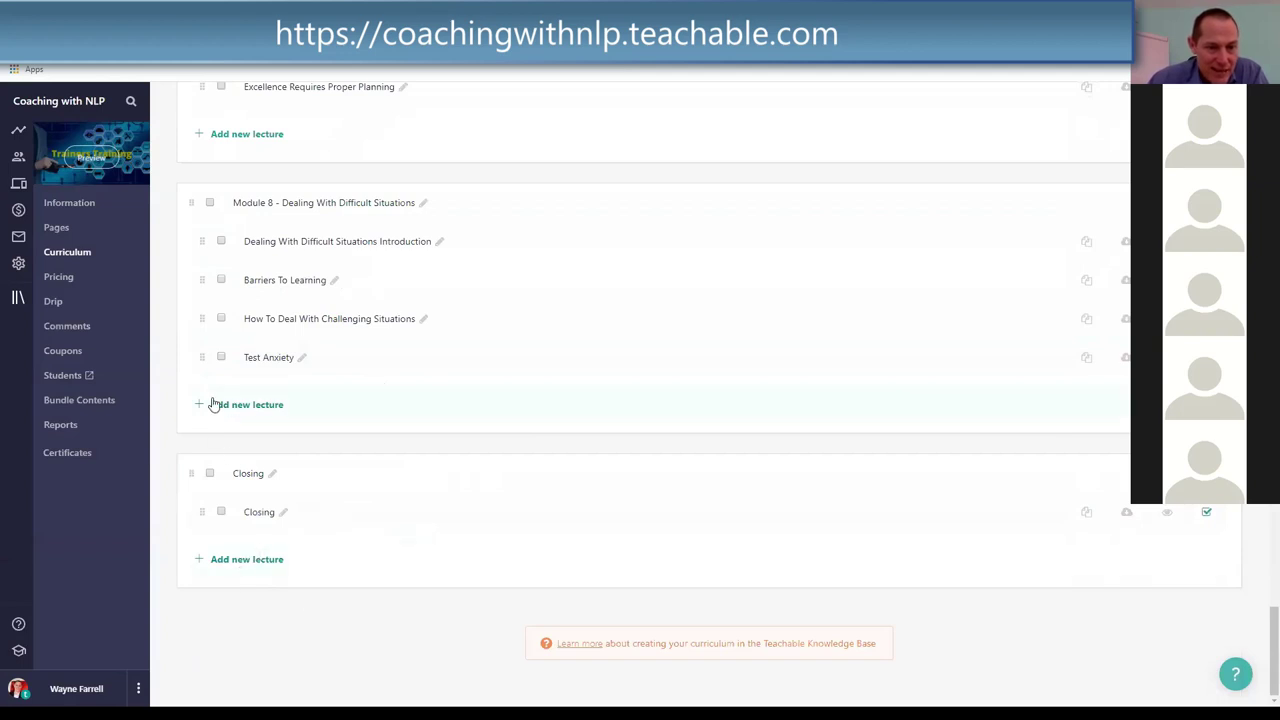
scroll(900, 340, "up", 20)
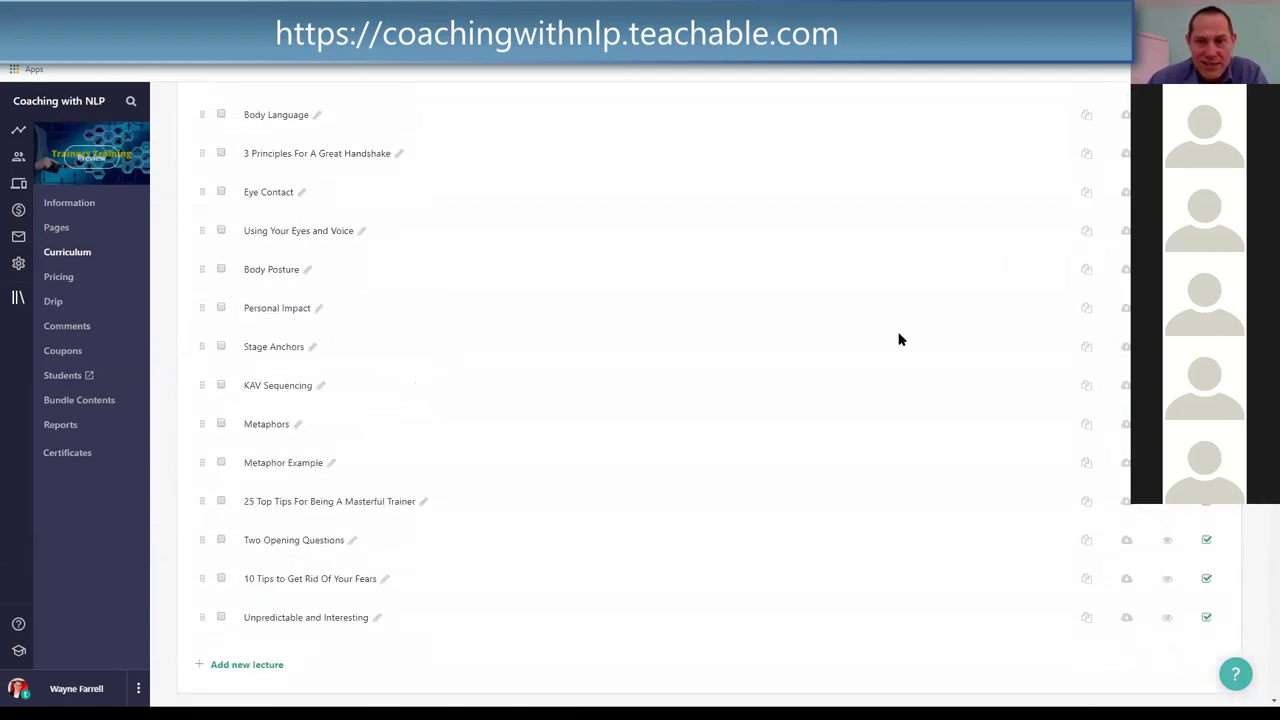
scroll(901, 341, "up", 3)
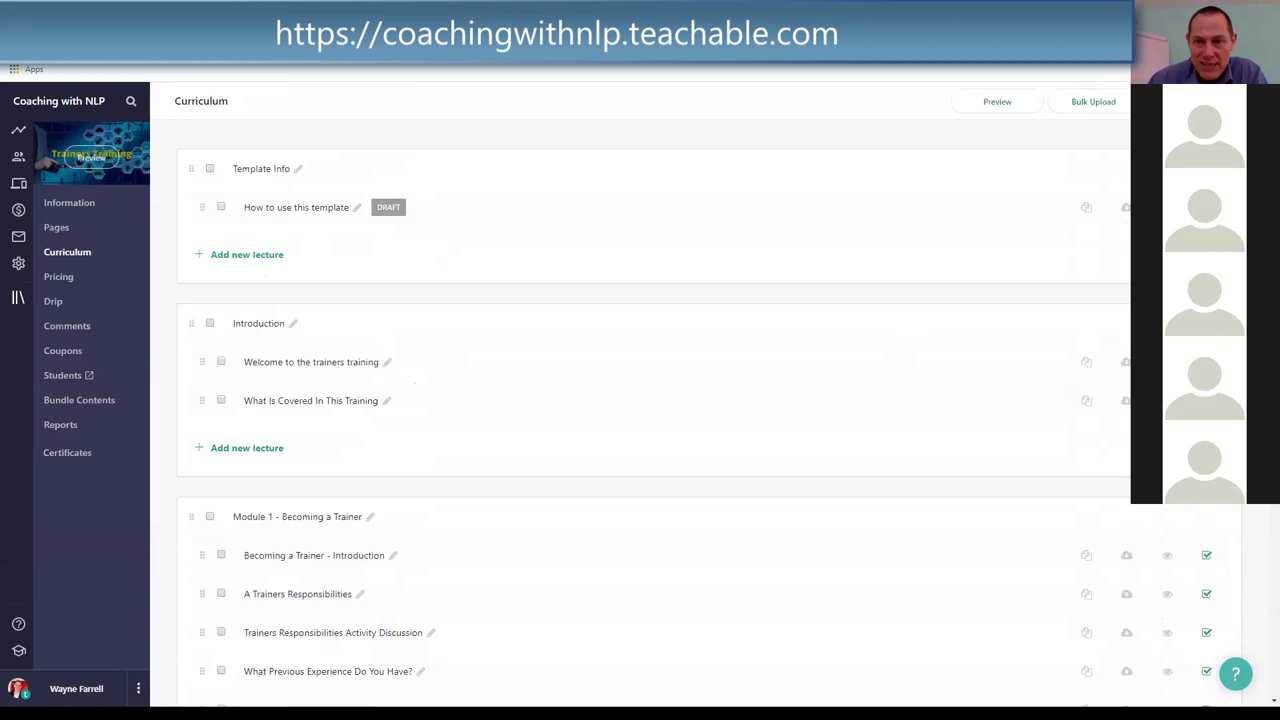